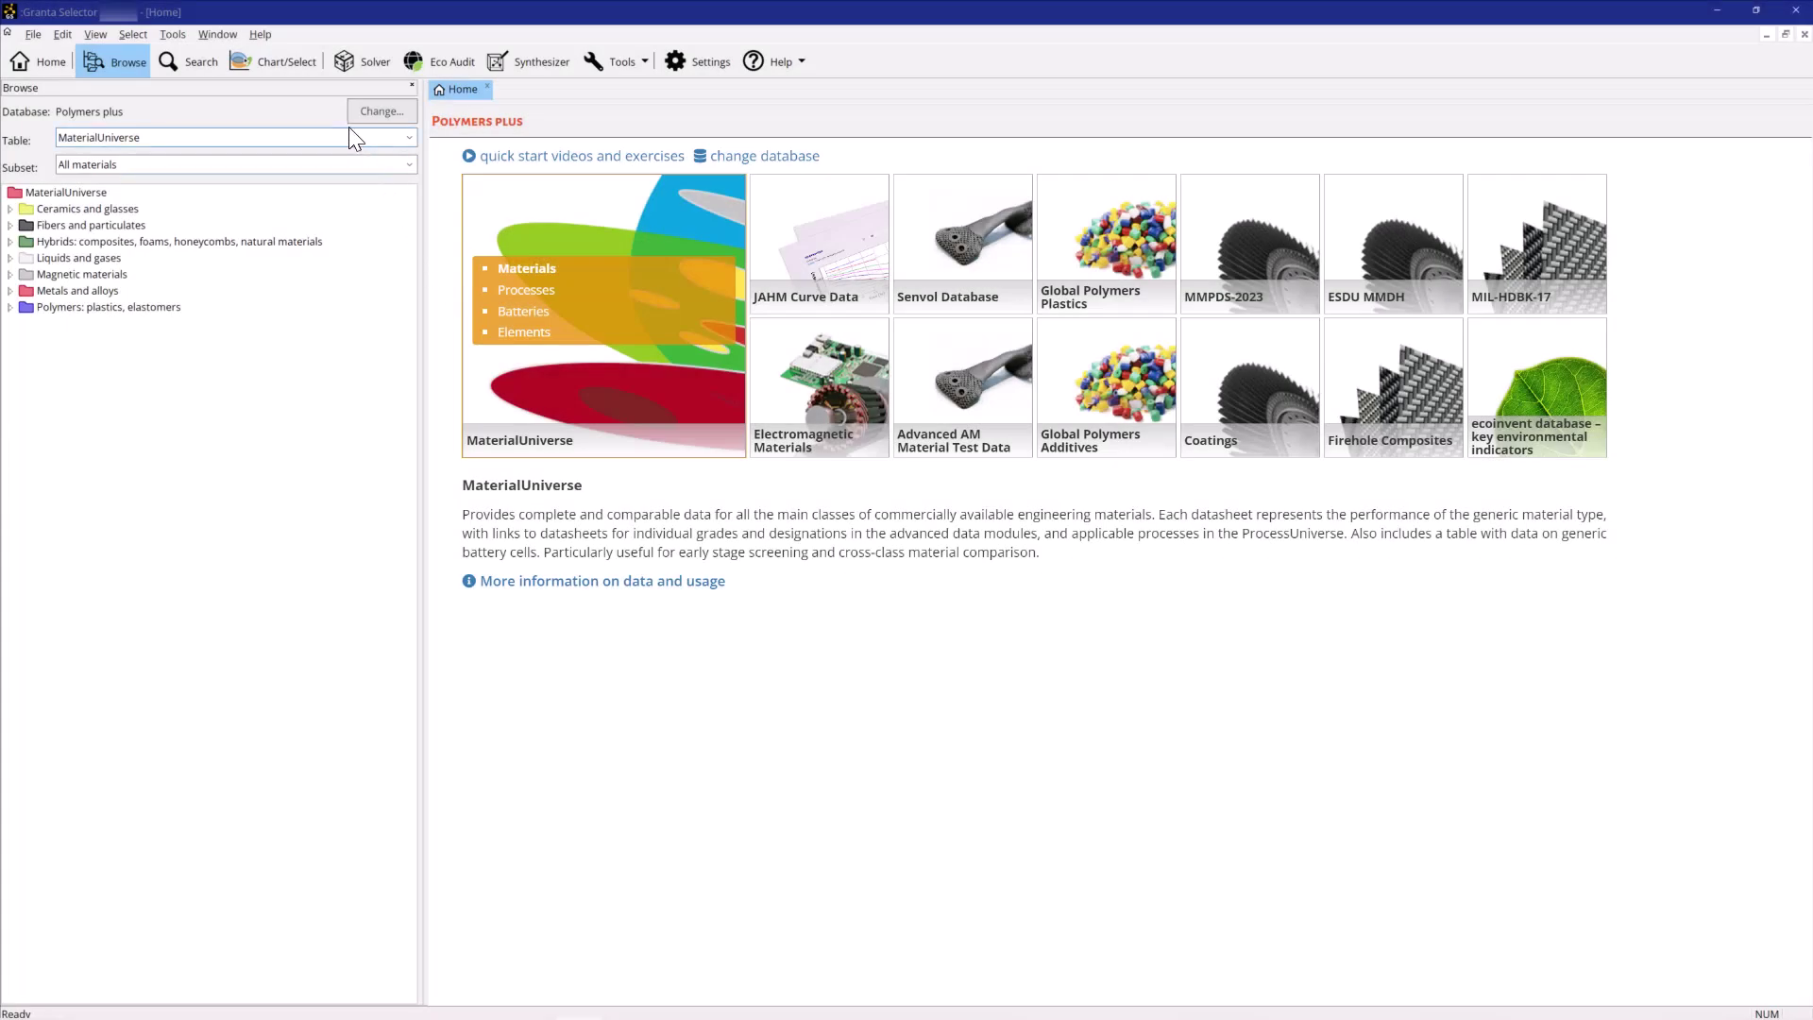
Start a material selection with MaterialUniverse: Polymers - Plastics as the data source
left_click(296, 54)
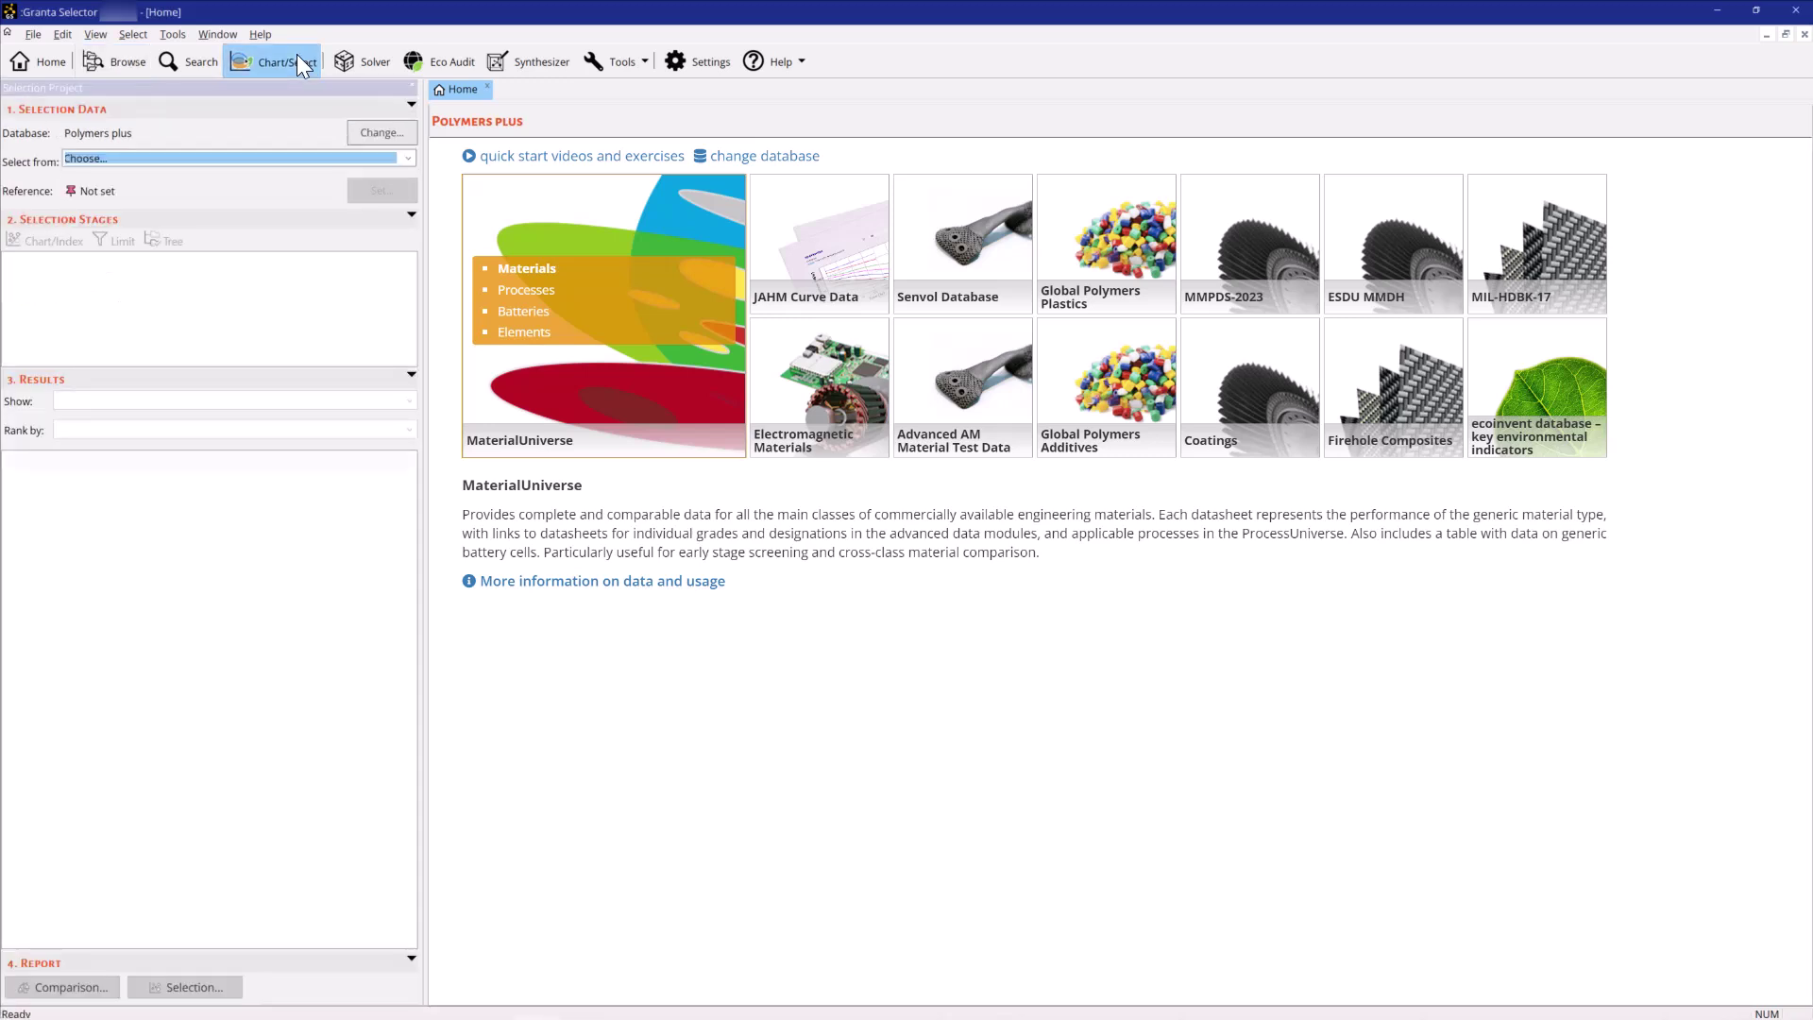
left_click(403, 158)
left_click_drag(402, 190, 412, 357)
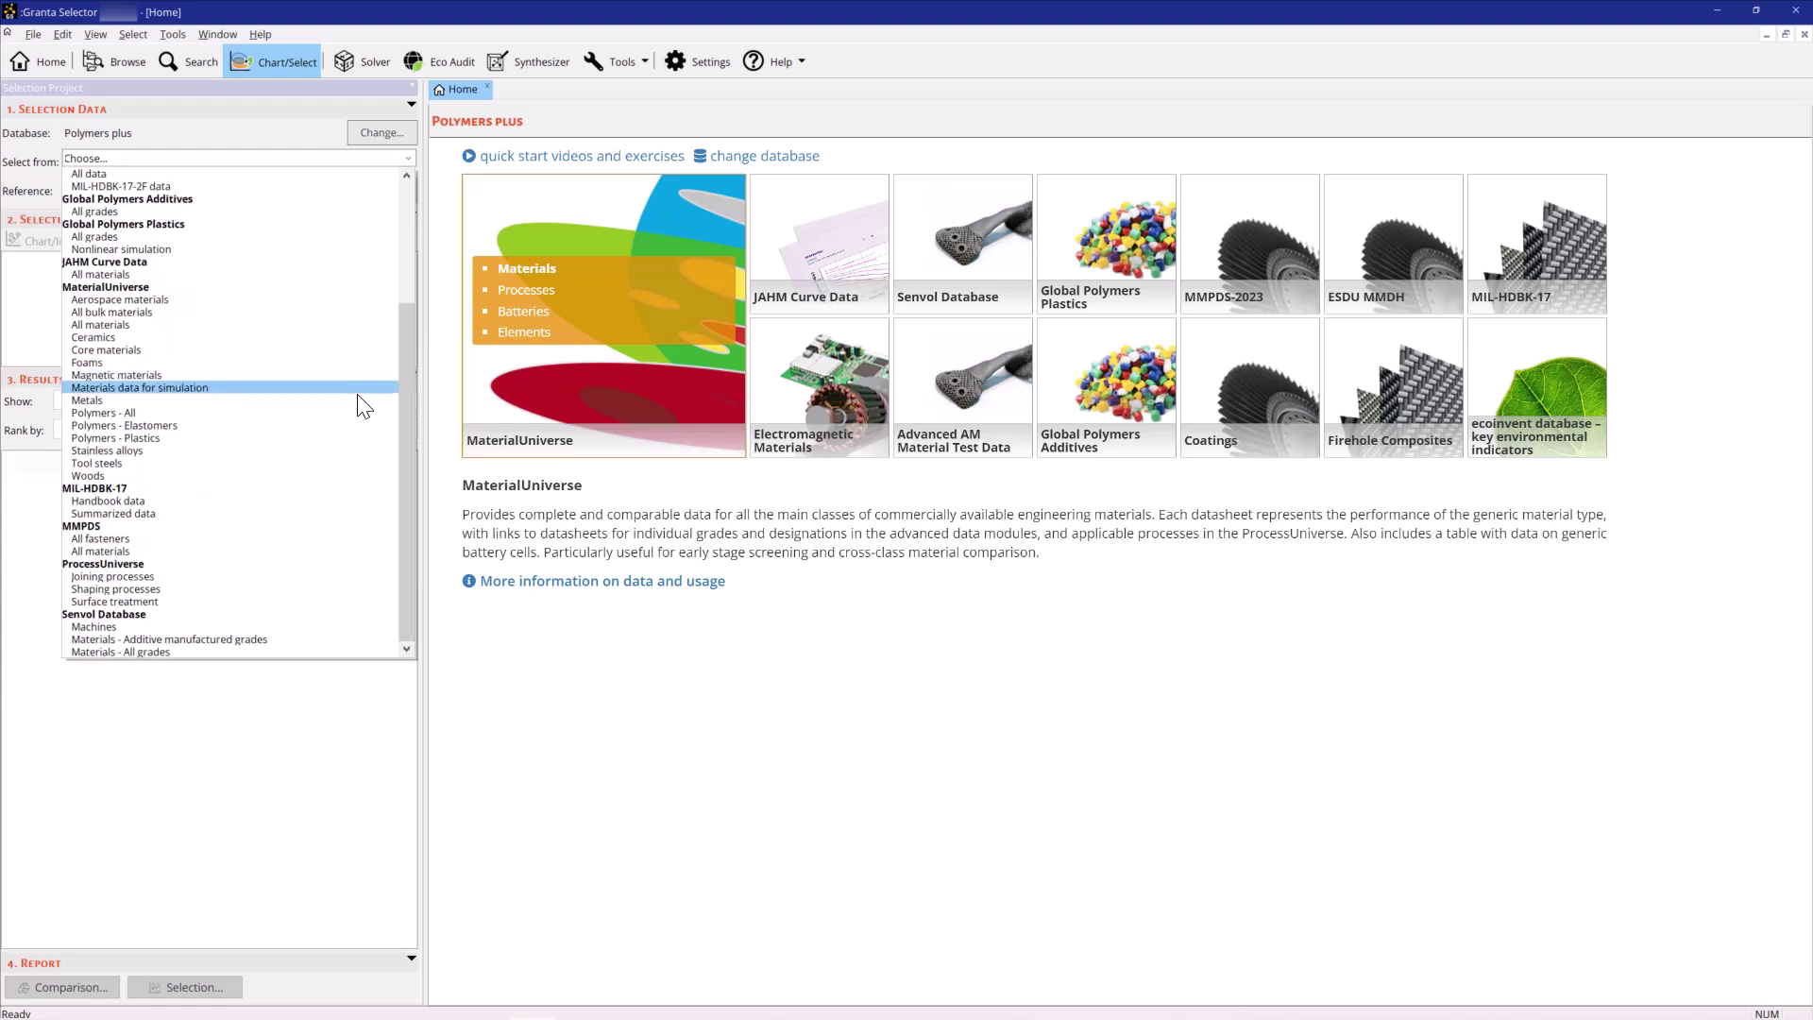
left_click(314, 433)
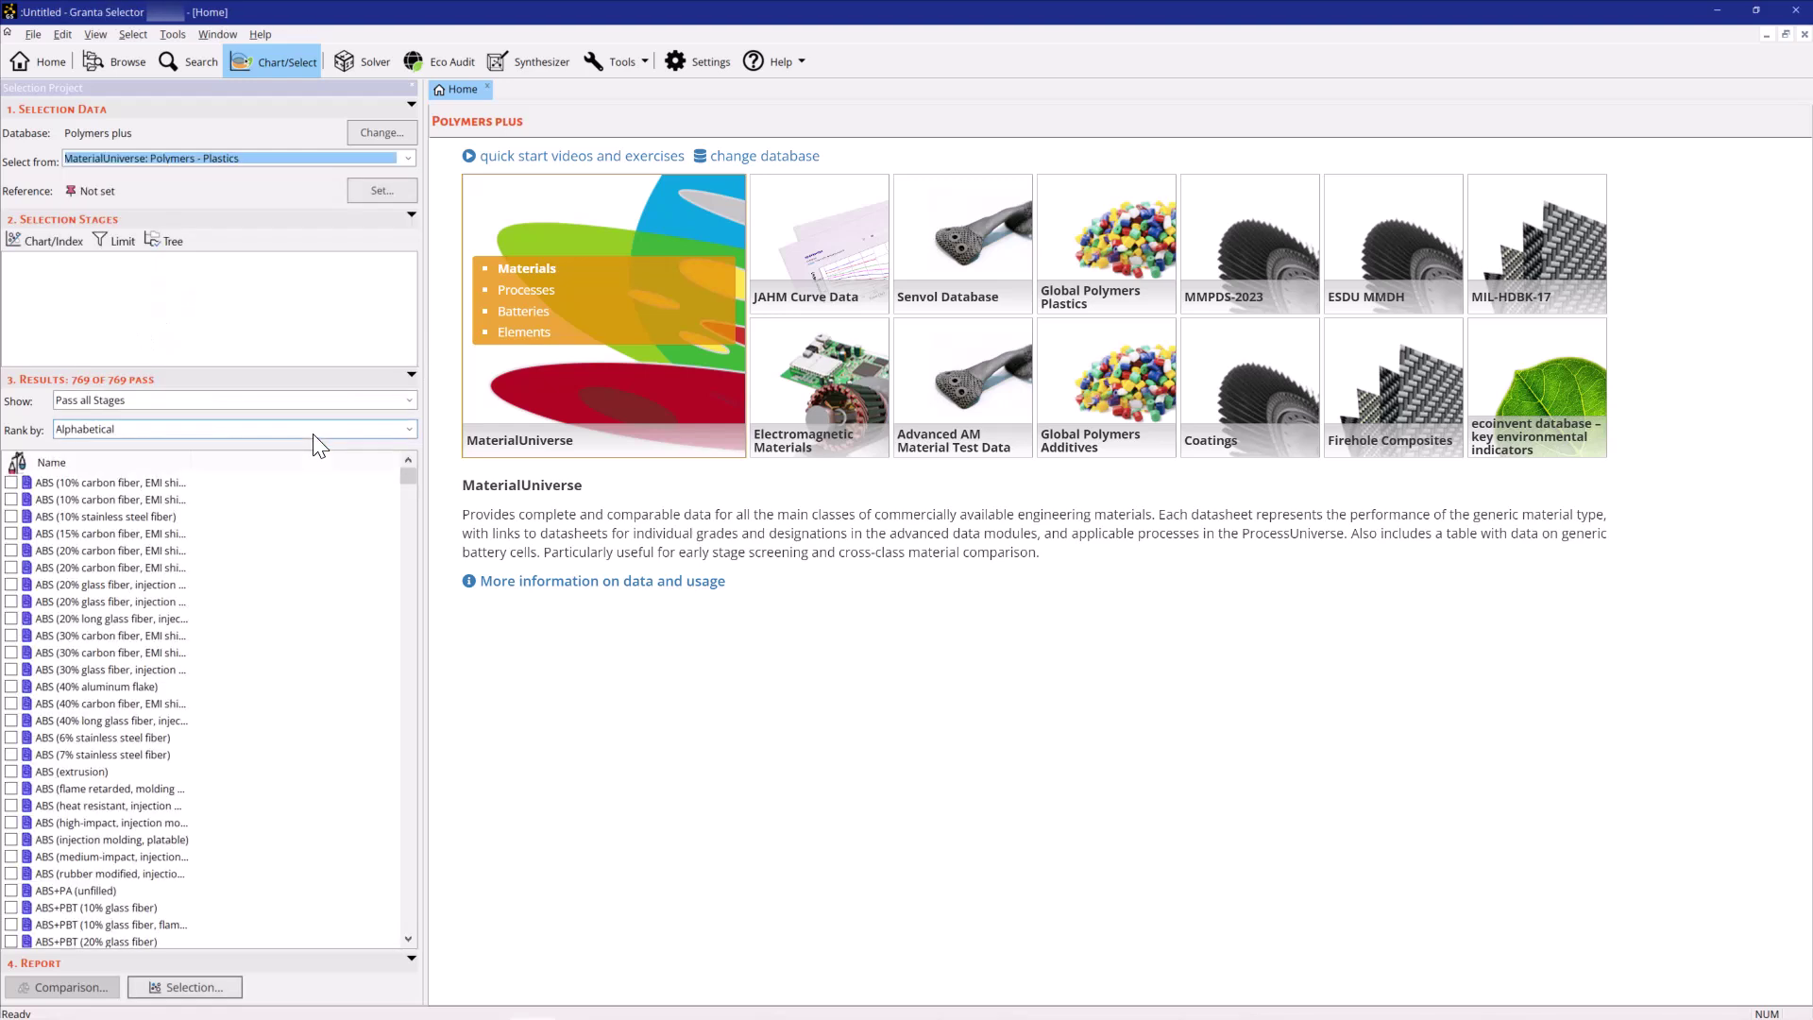
Set ABS+PC (injection molding and extrusion) as the reference material
left_click(363, 196)
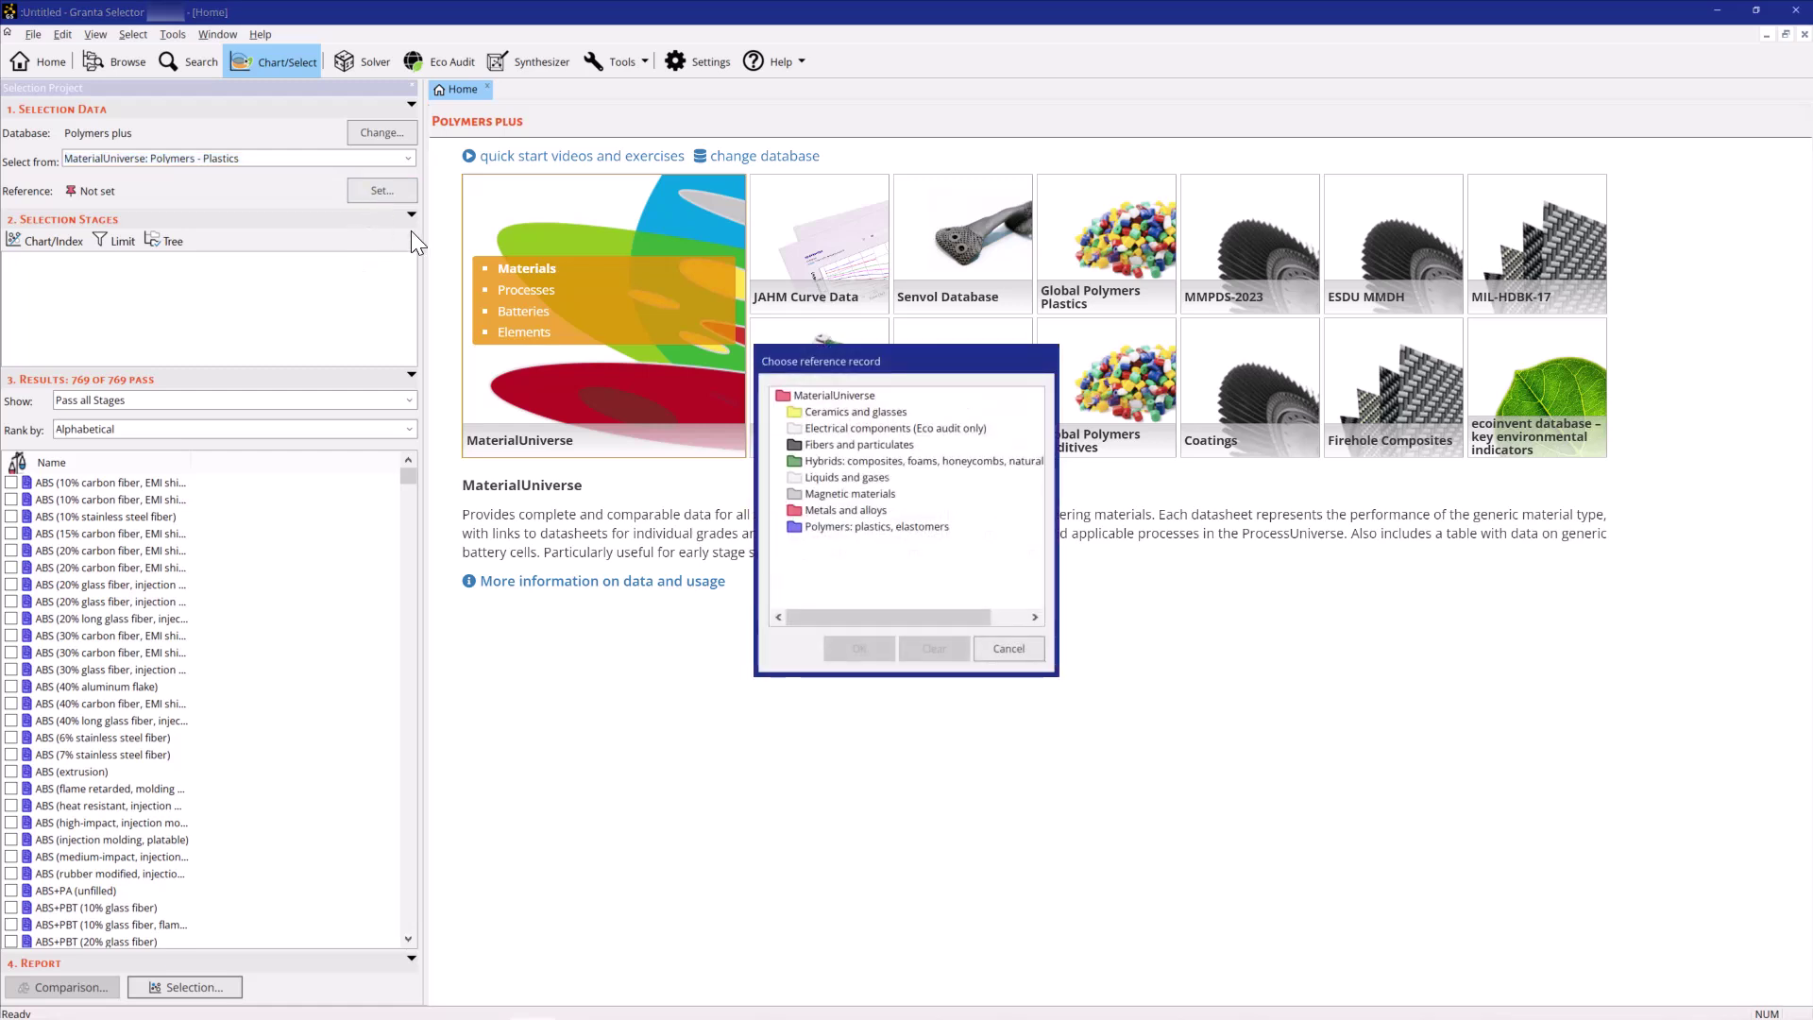
left_click(781, 526)
left_click(790, 559)
left_click(801, 575)
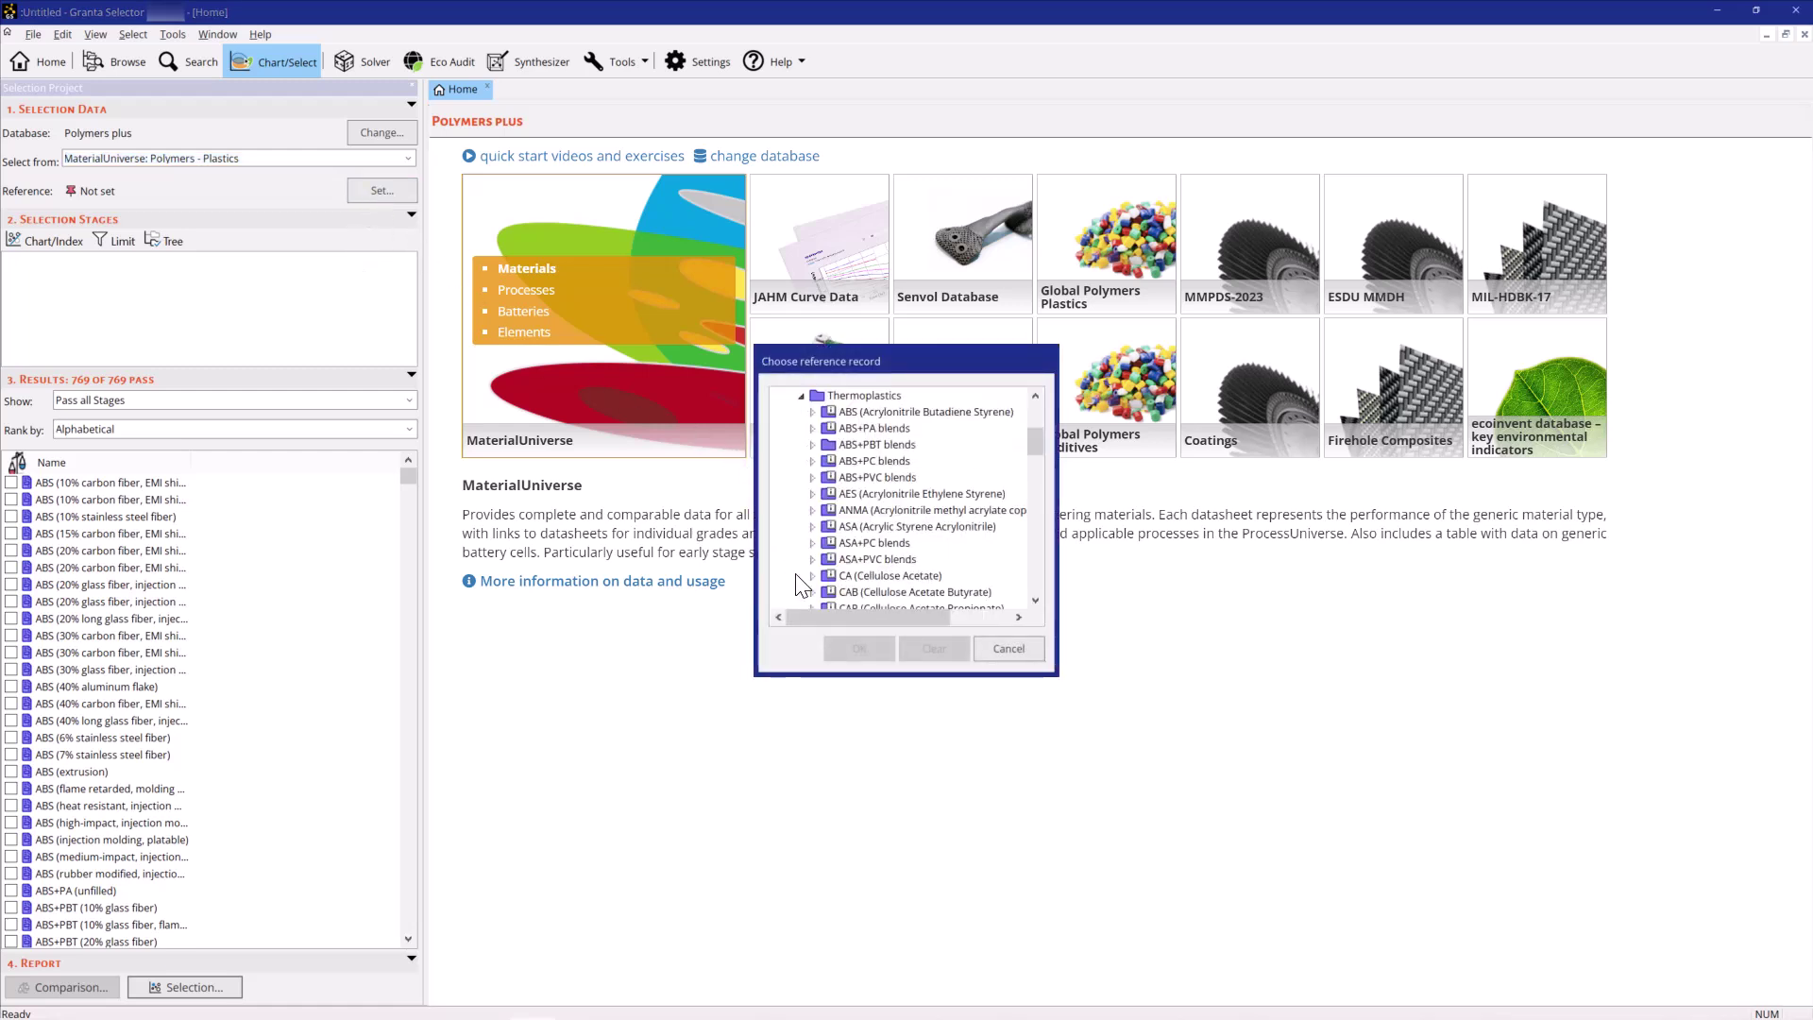
left_click(812, 461)
double_click(874, 508)
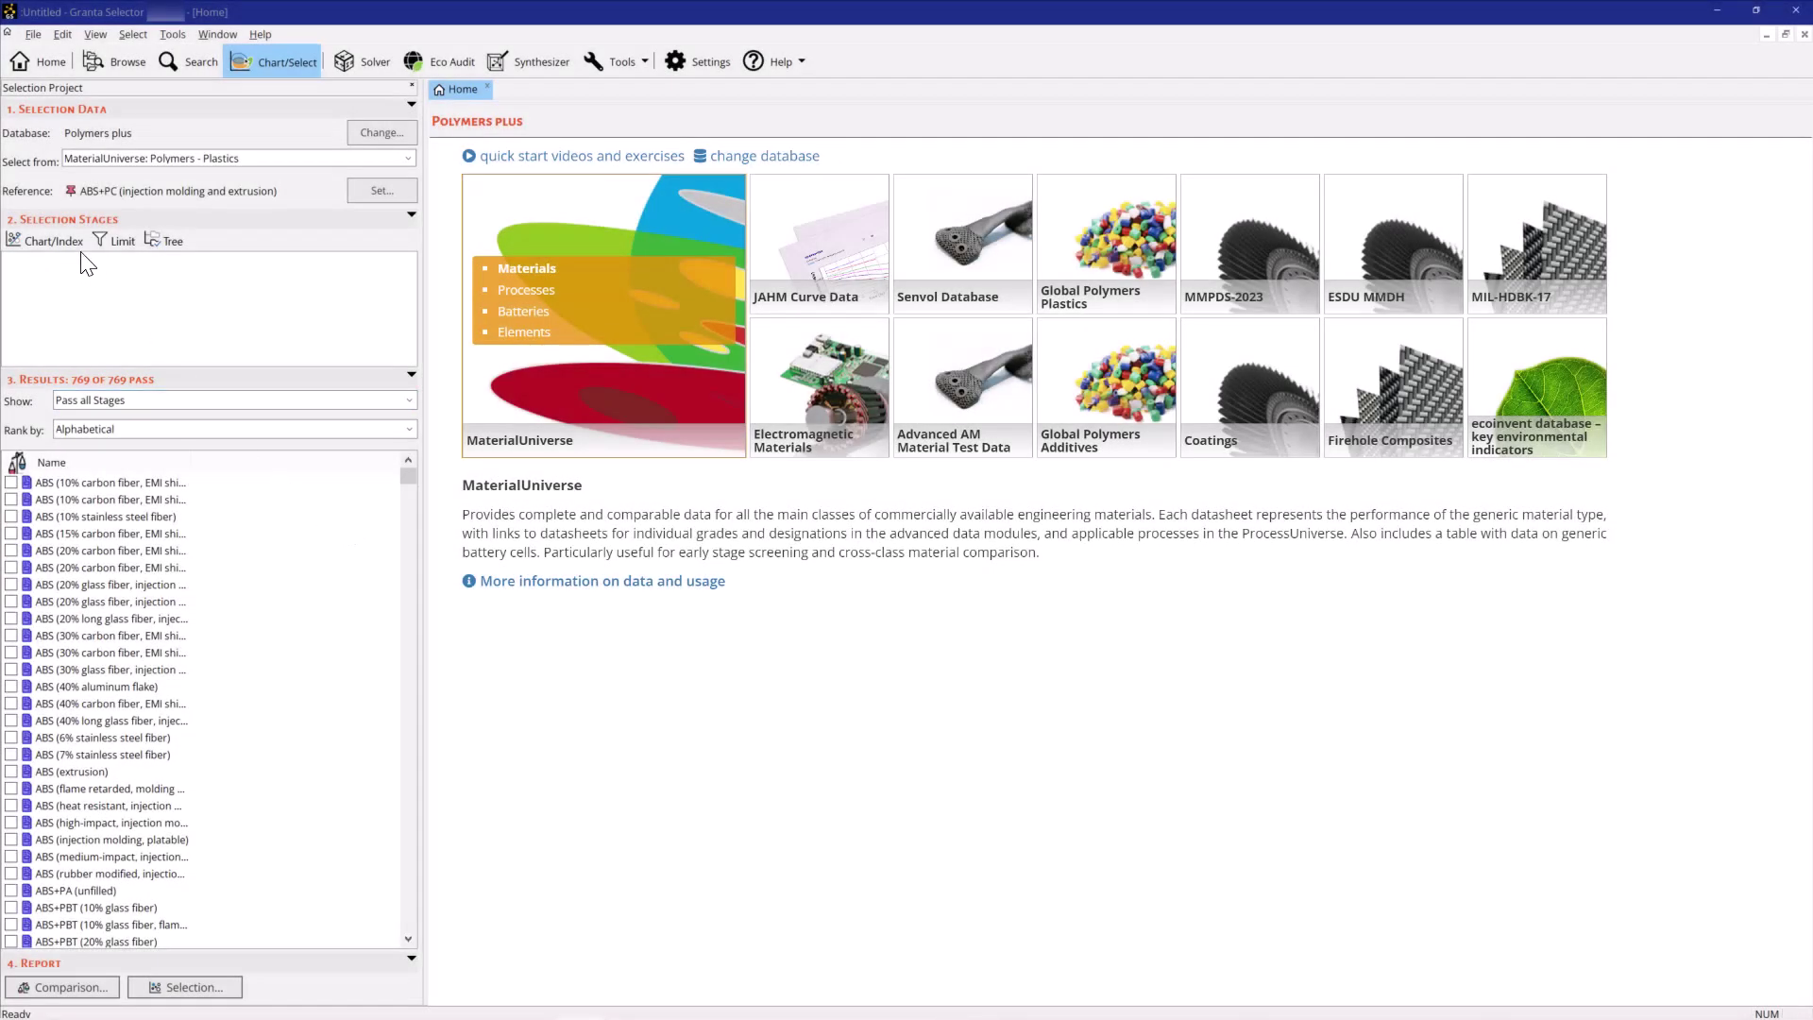
Start a new chart stage with a Panel in bending mass performance index on the Y axis
left_click(72, 240)
left_click(781, 249)
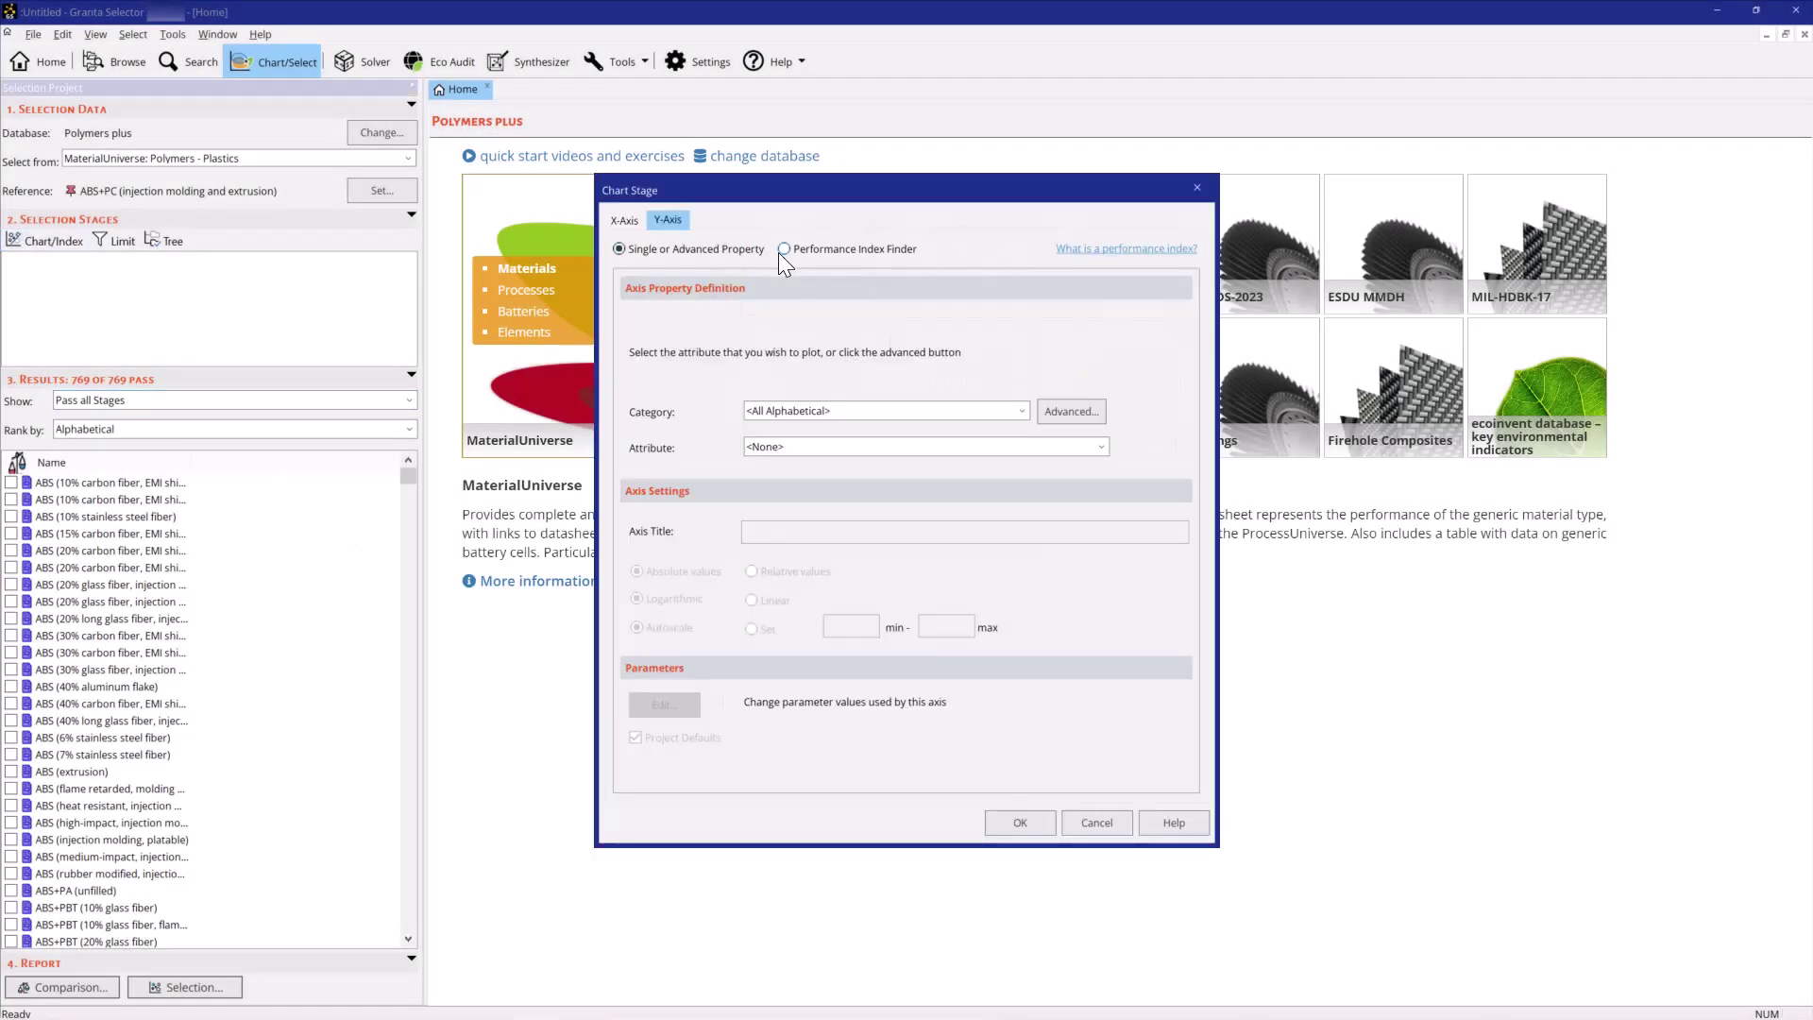
left_click(918, 344)
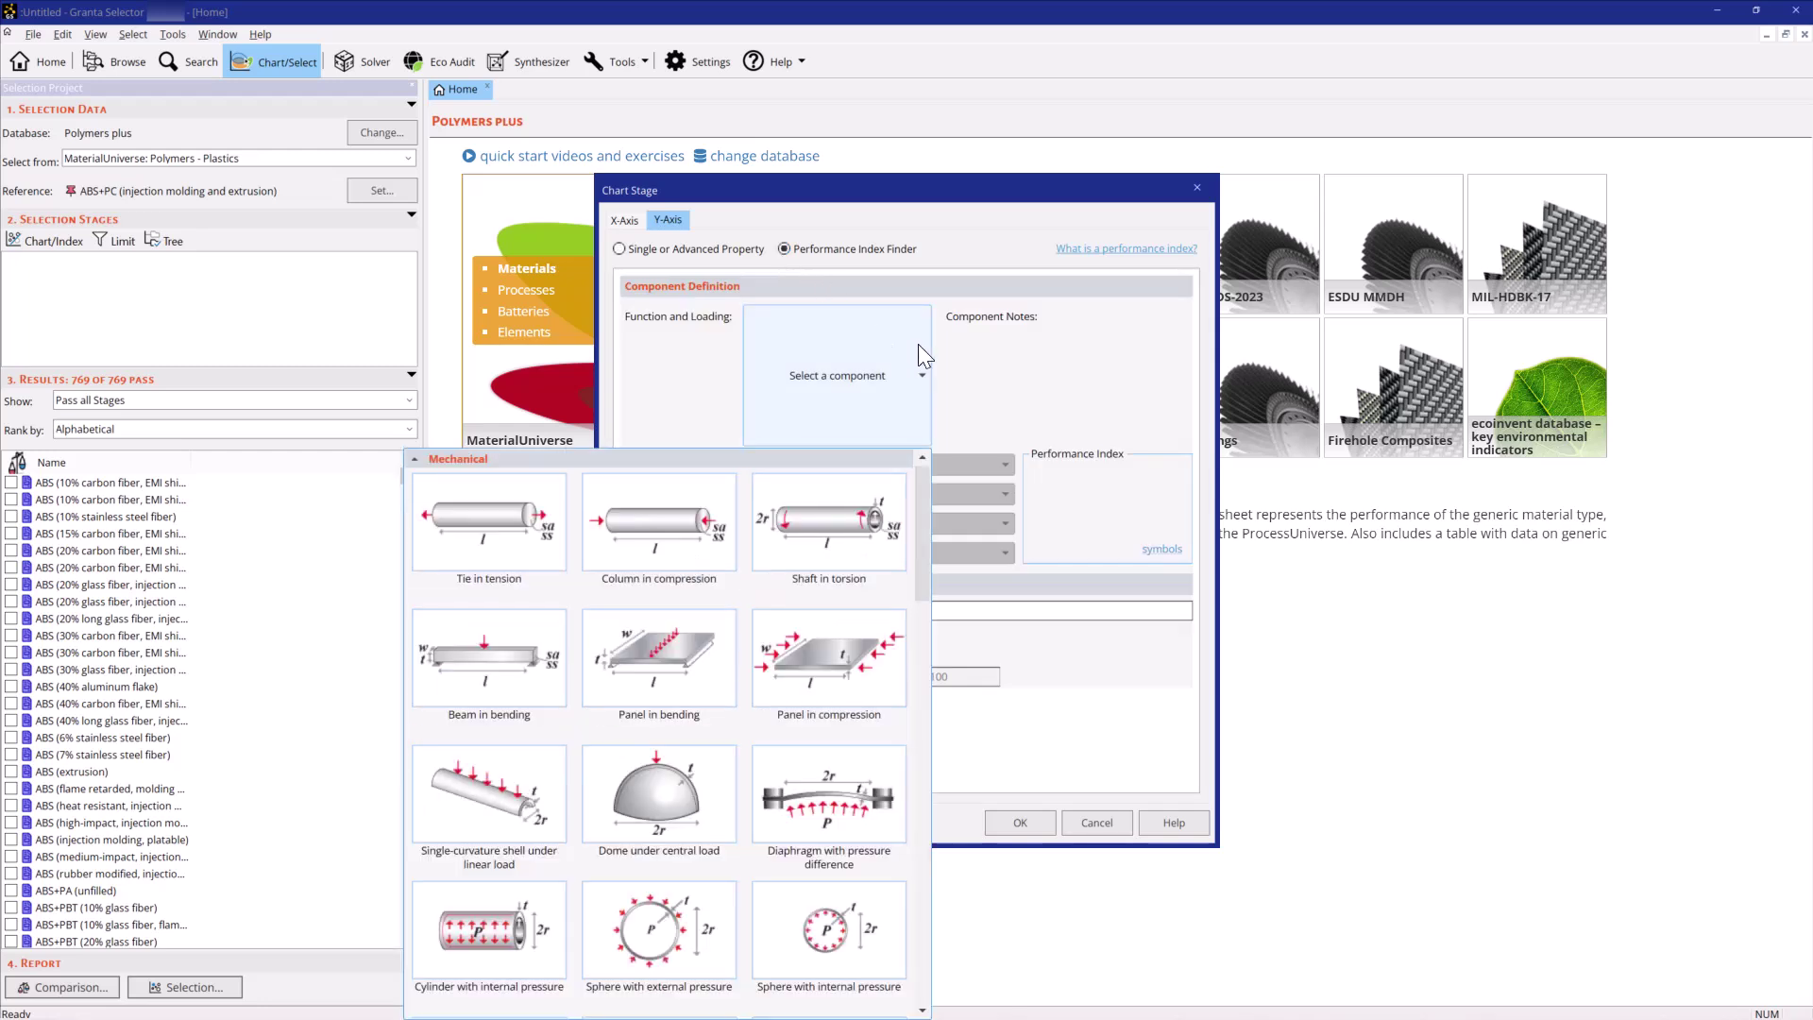
left_click(720, 623)
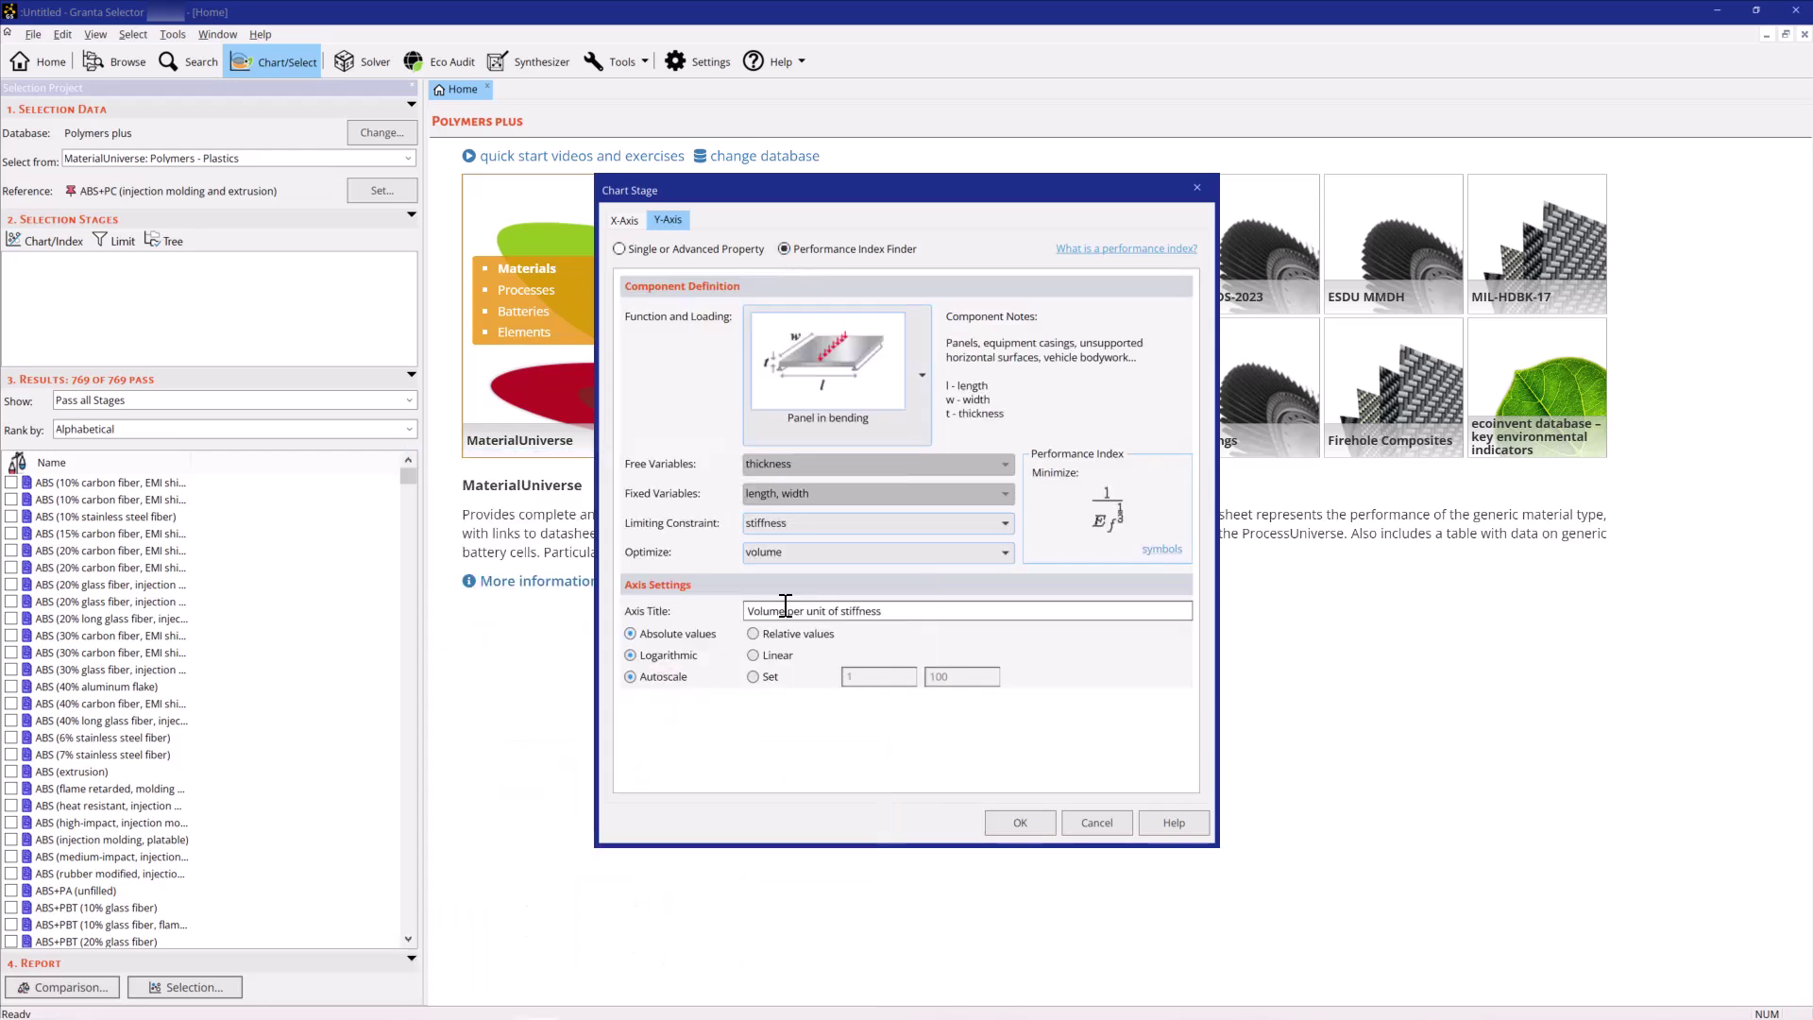
left_click(893, 550)
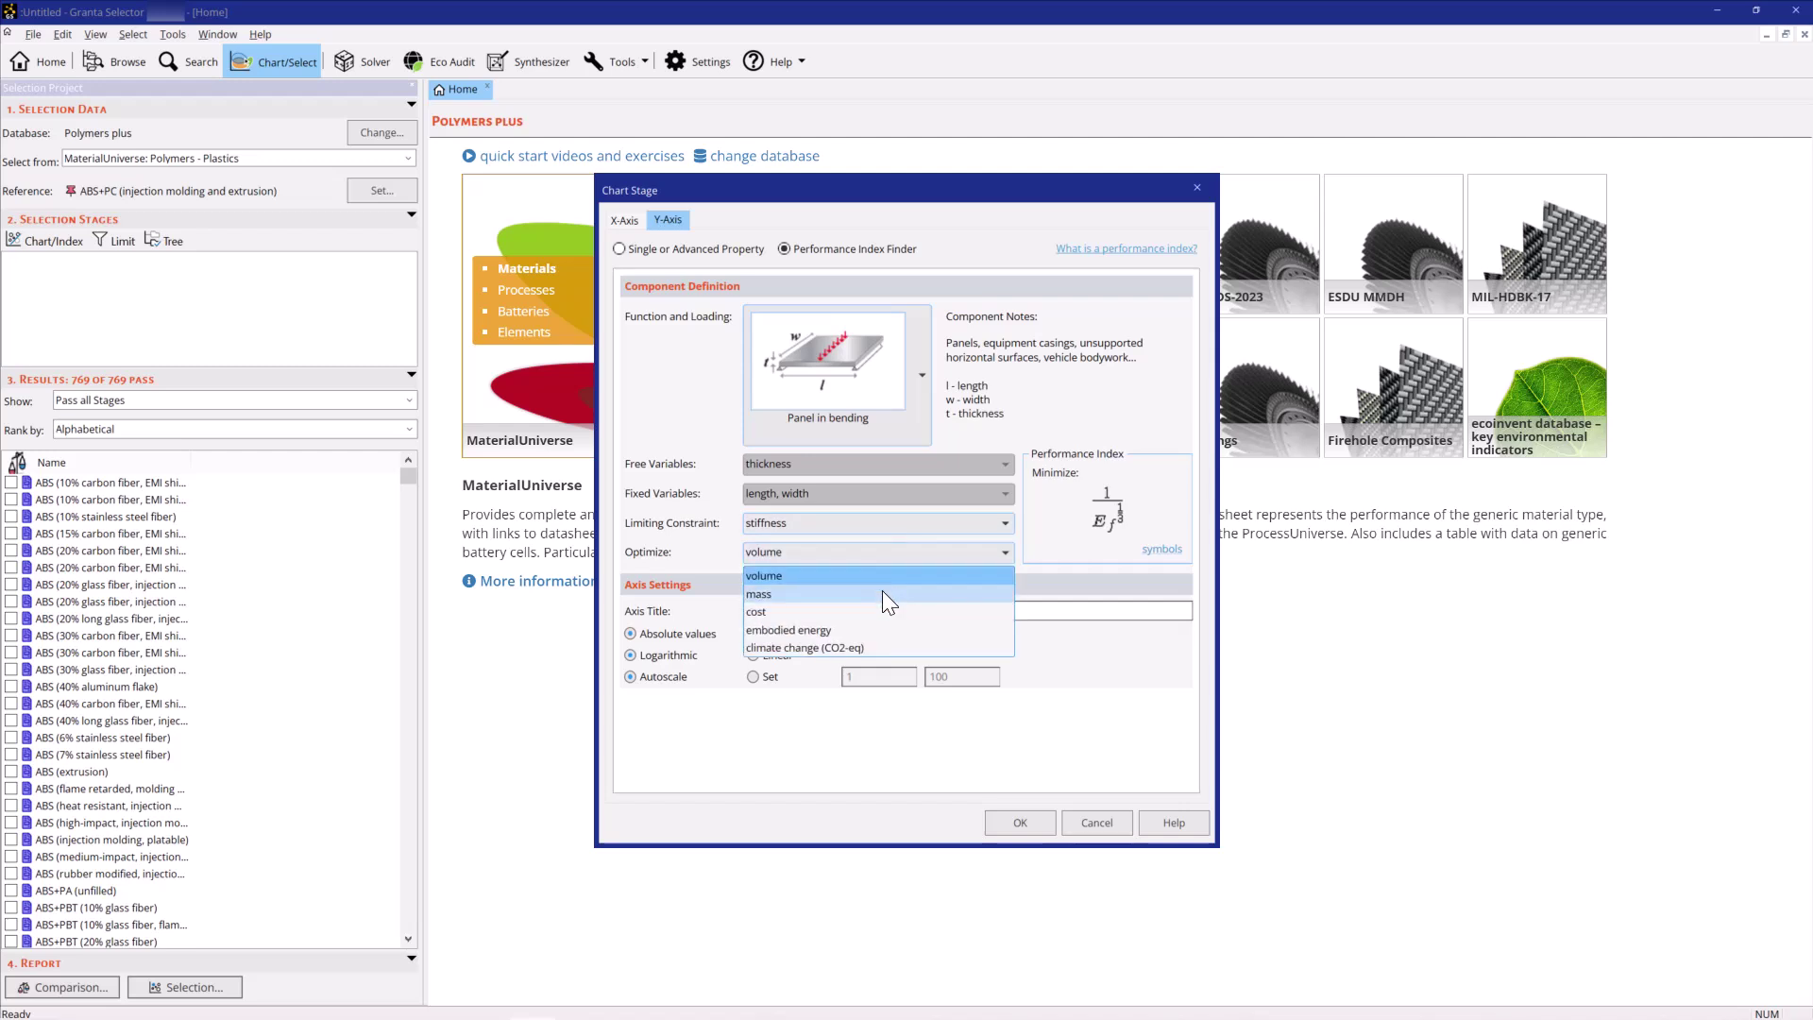
left_click(882, 593)
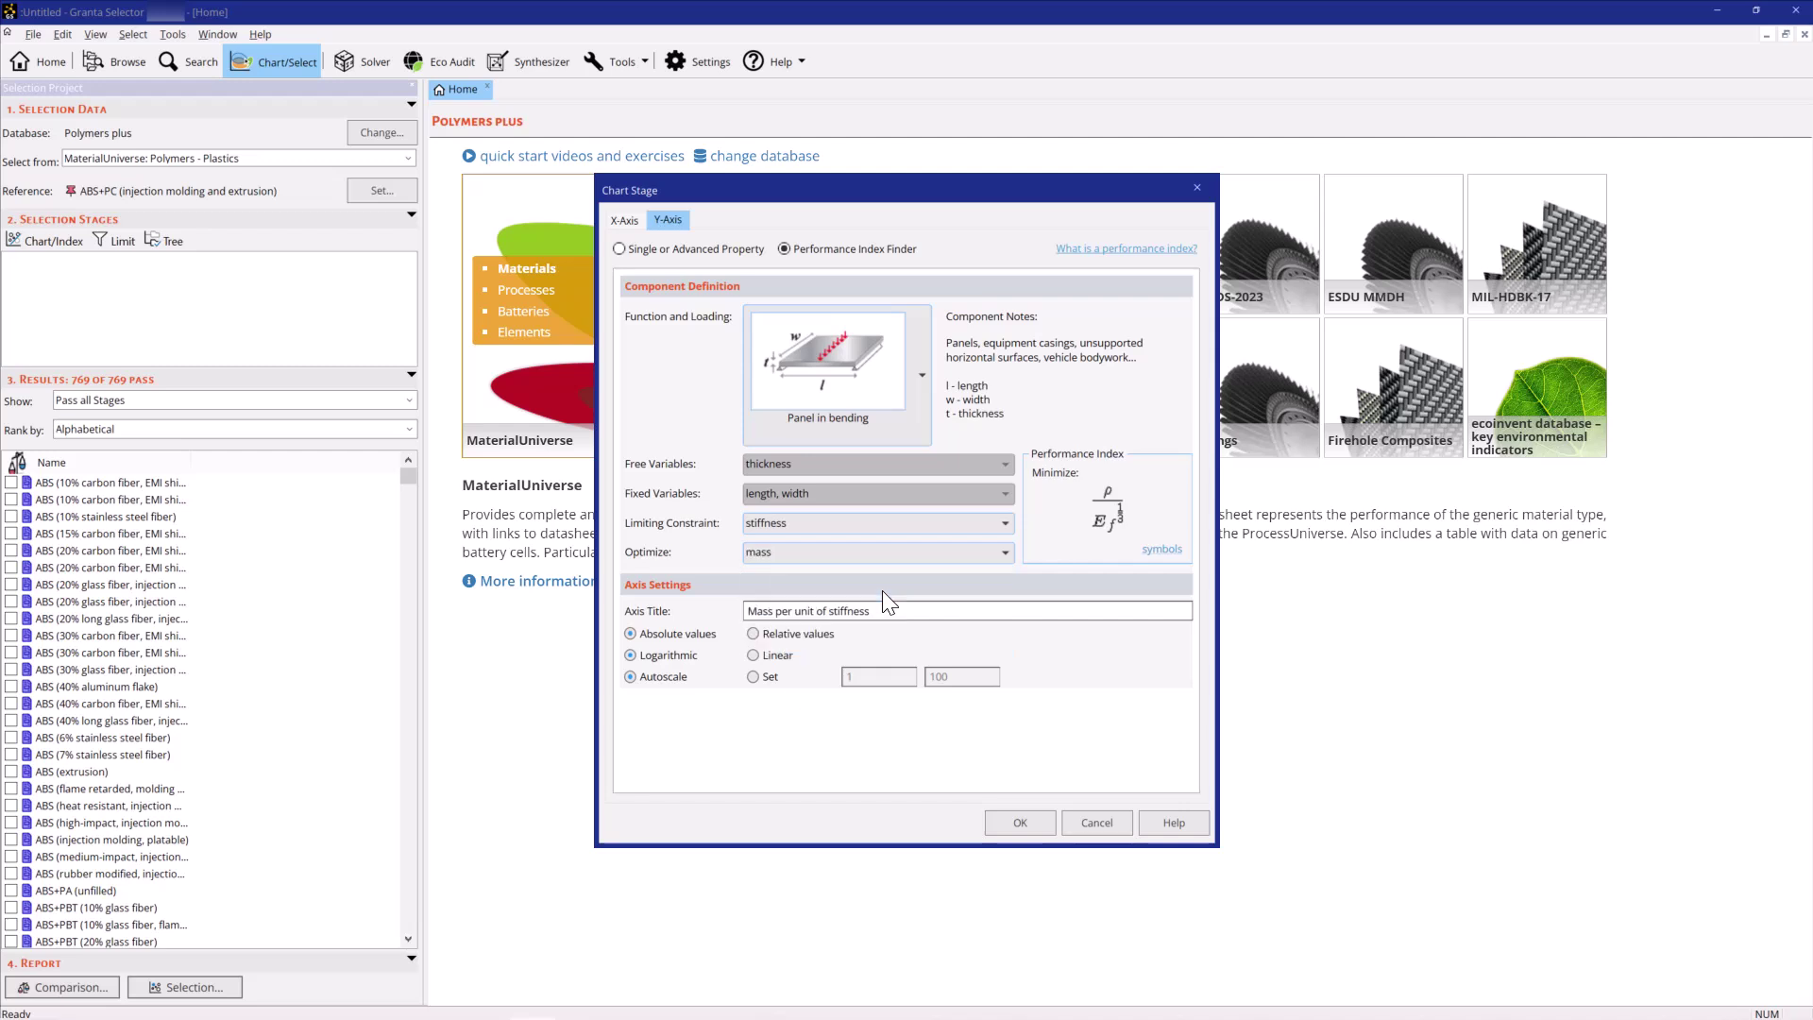
Put a Panel in bending cost performance index on the X axis and create the chart
left_click(615, 220)
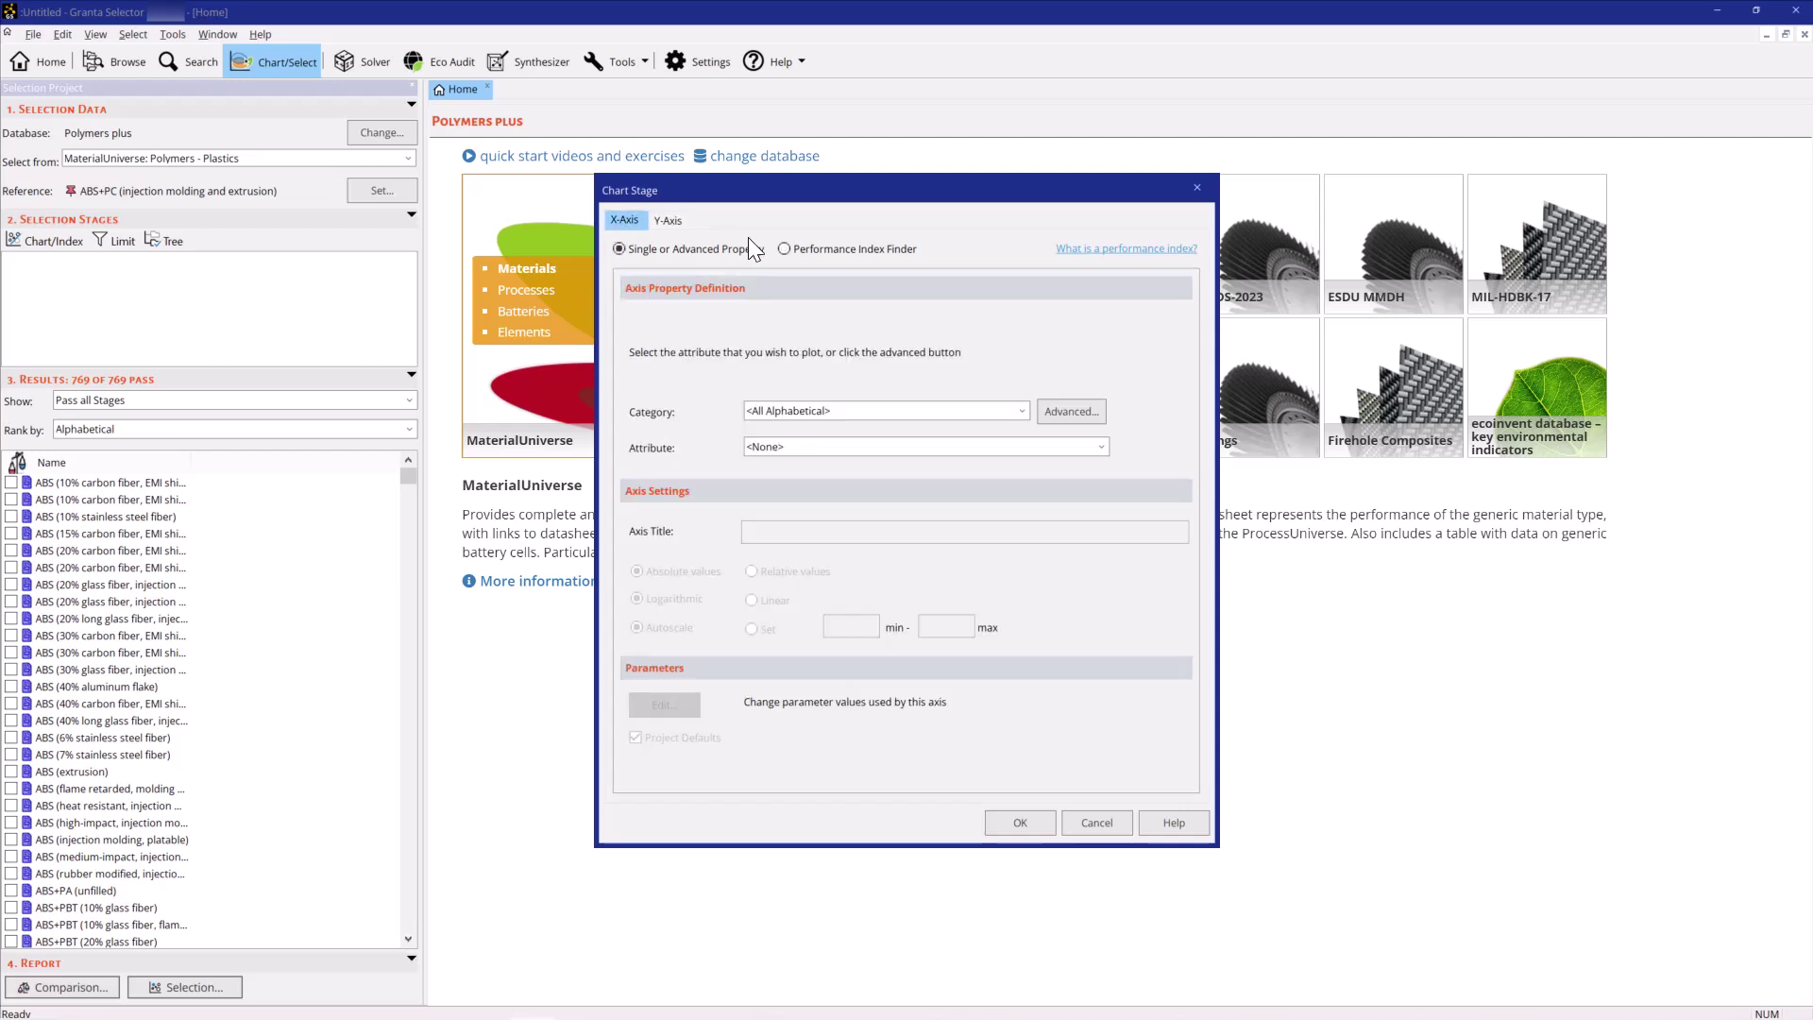
left_click(784, 249)
left_click(859, 368)
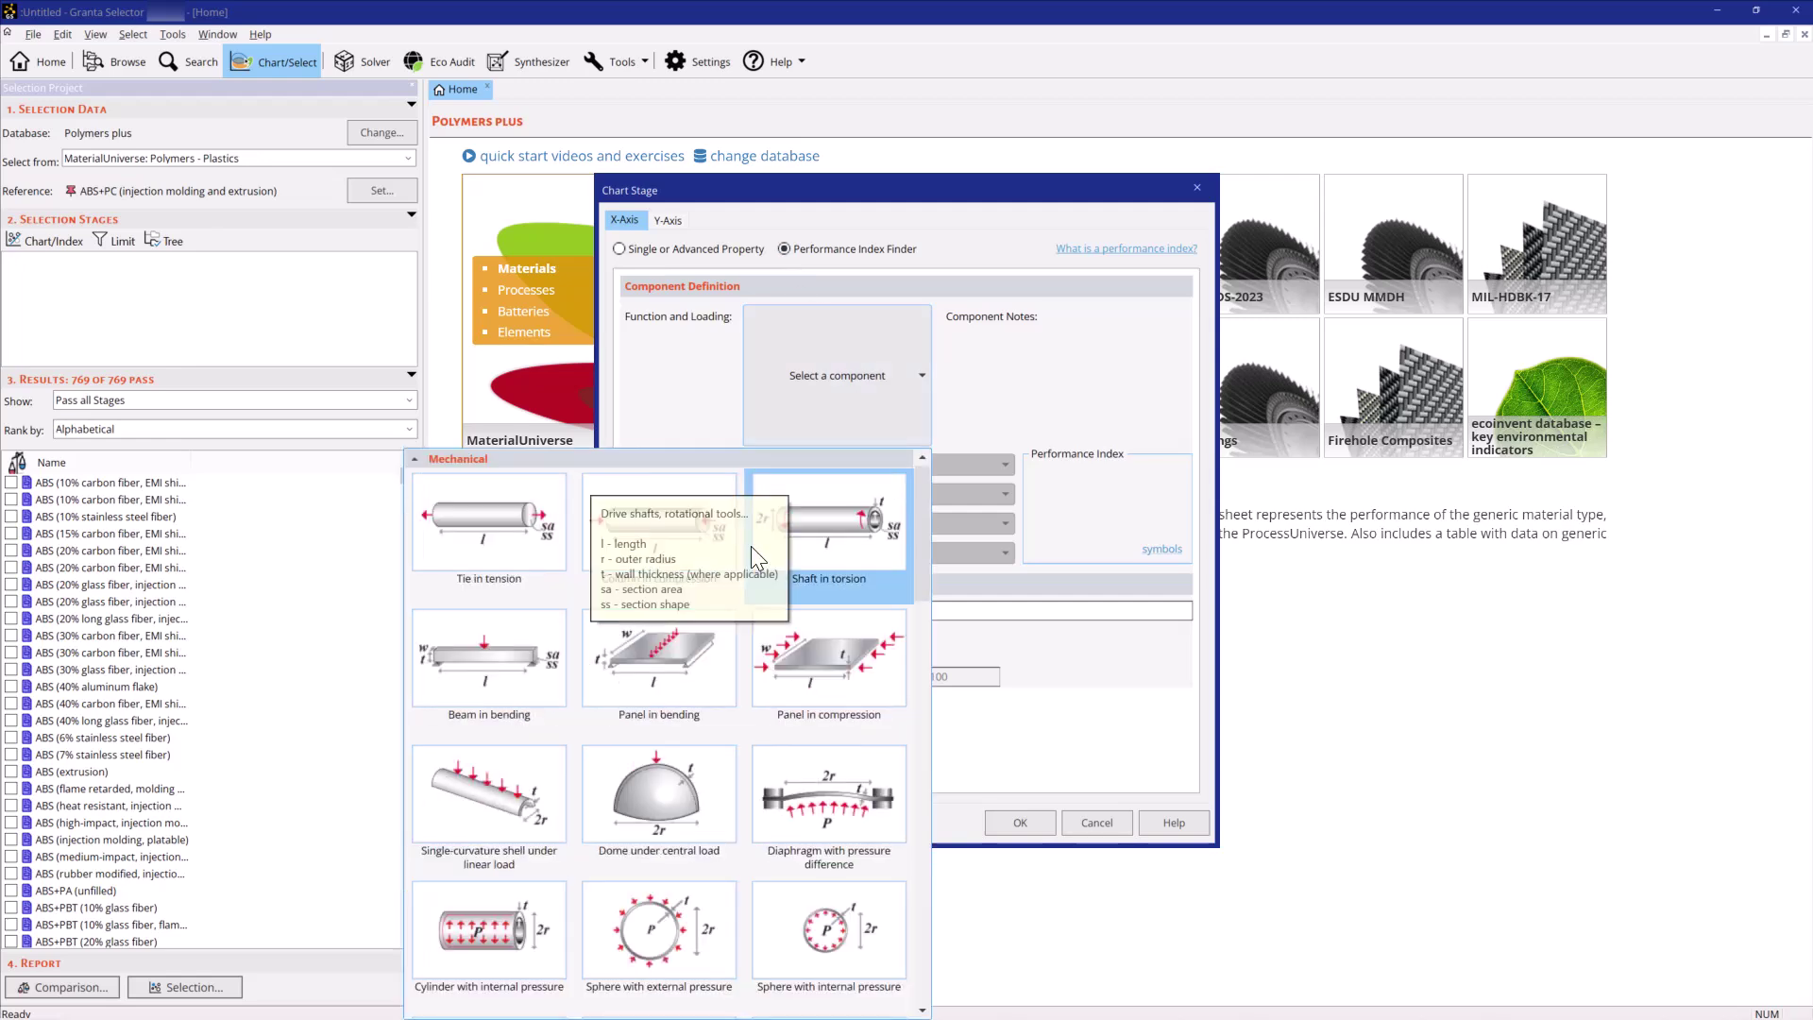
left_click(712, 644)
left_click(818, 559)
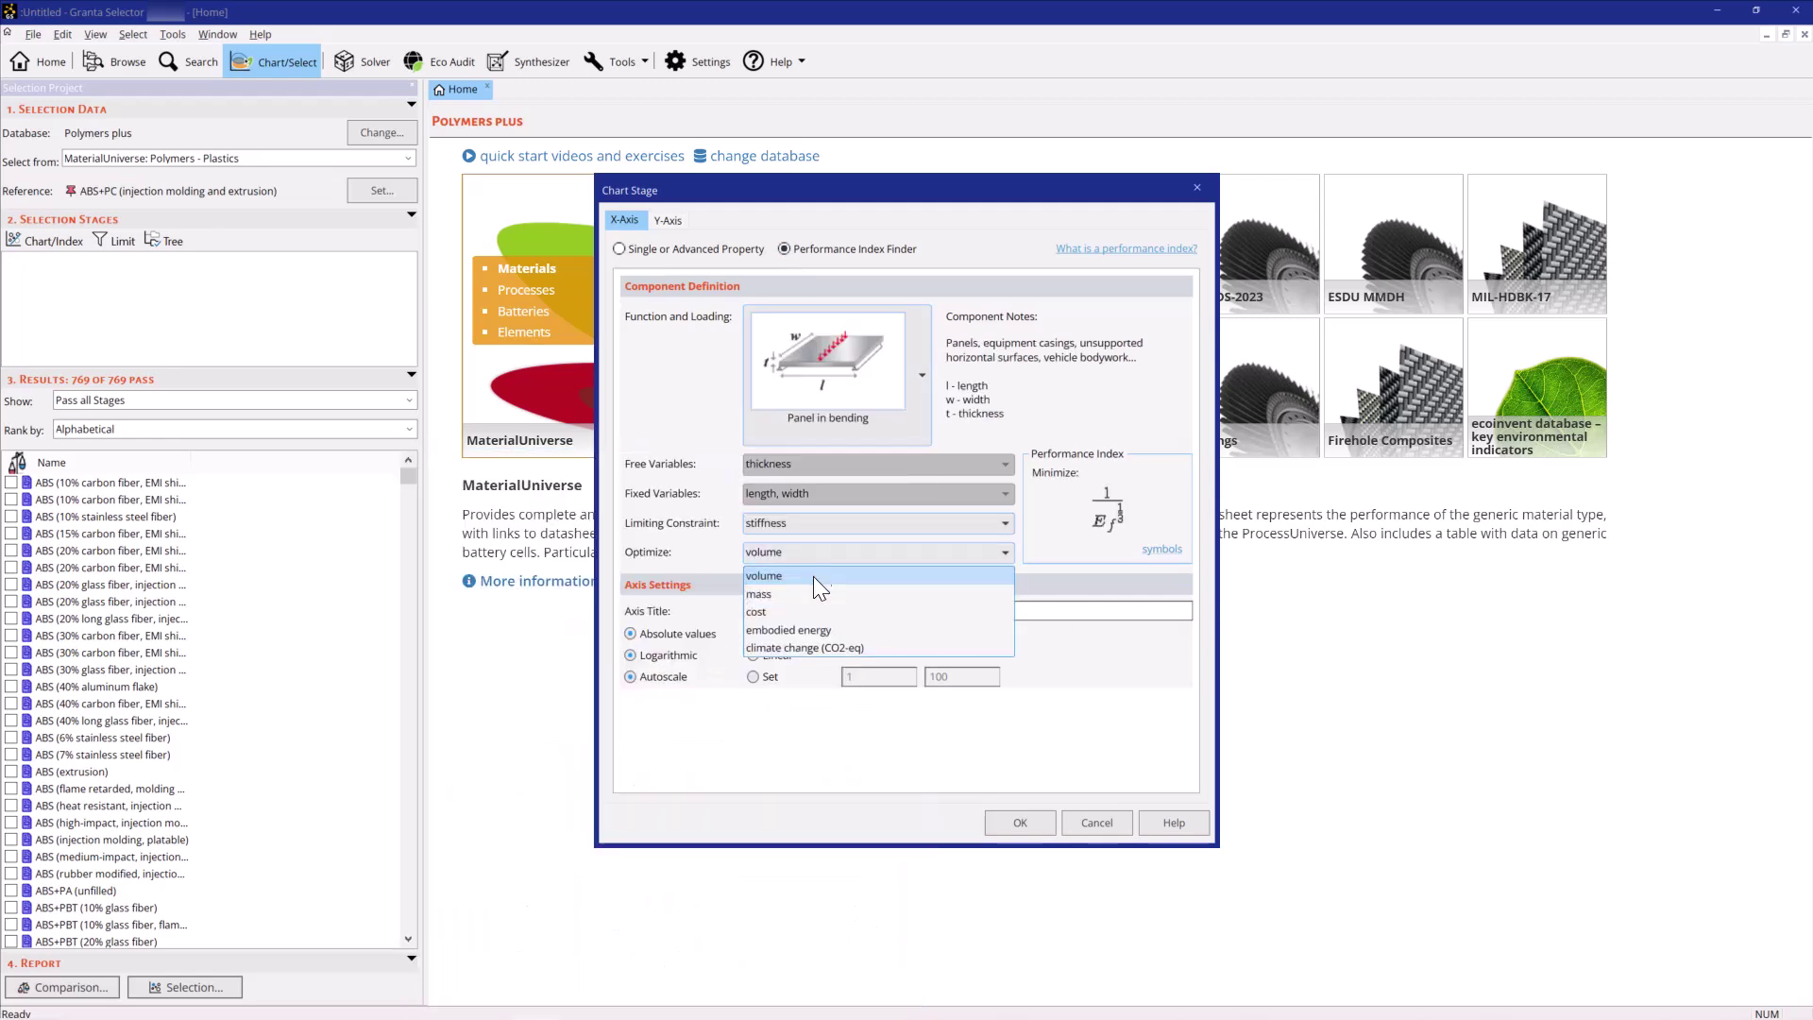
left_click(809, 611)
left_click(1021, 821)
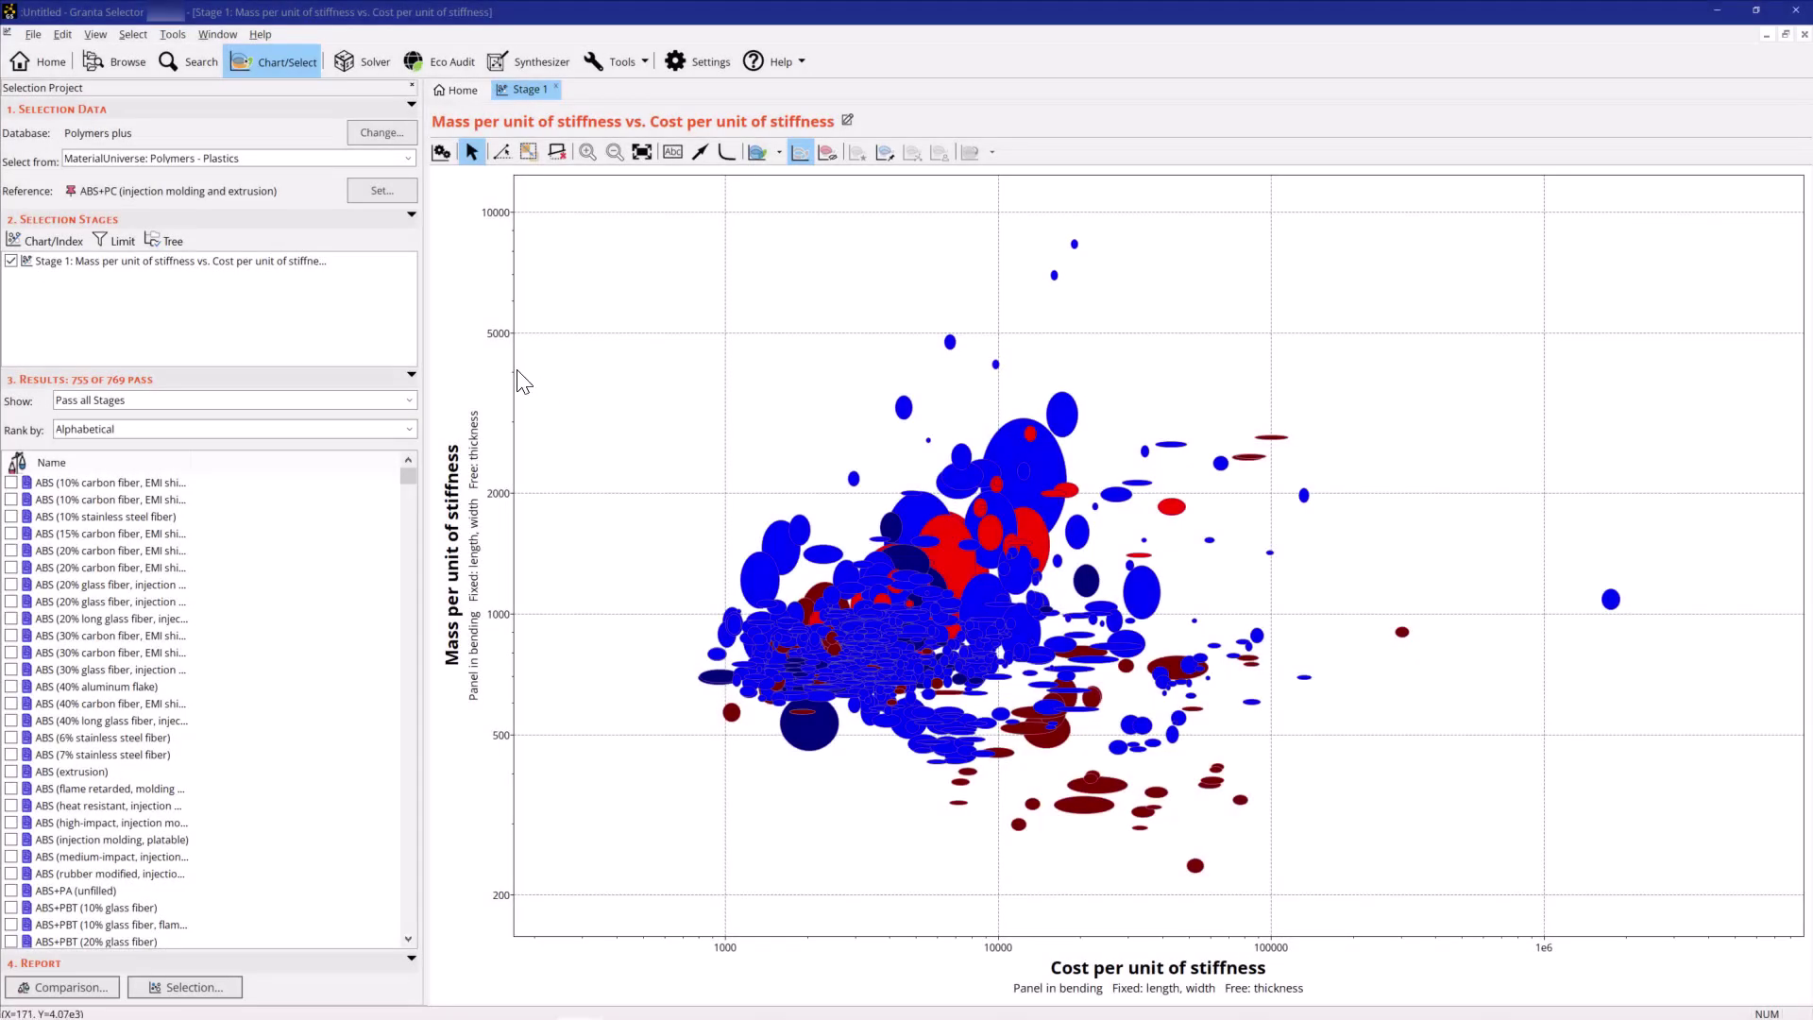
Add a ProcessUniverse tree stage for Shaping > Molding > Injection > Standard > Thermoplastics
left_click(172, 241)
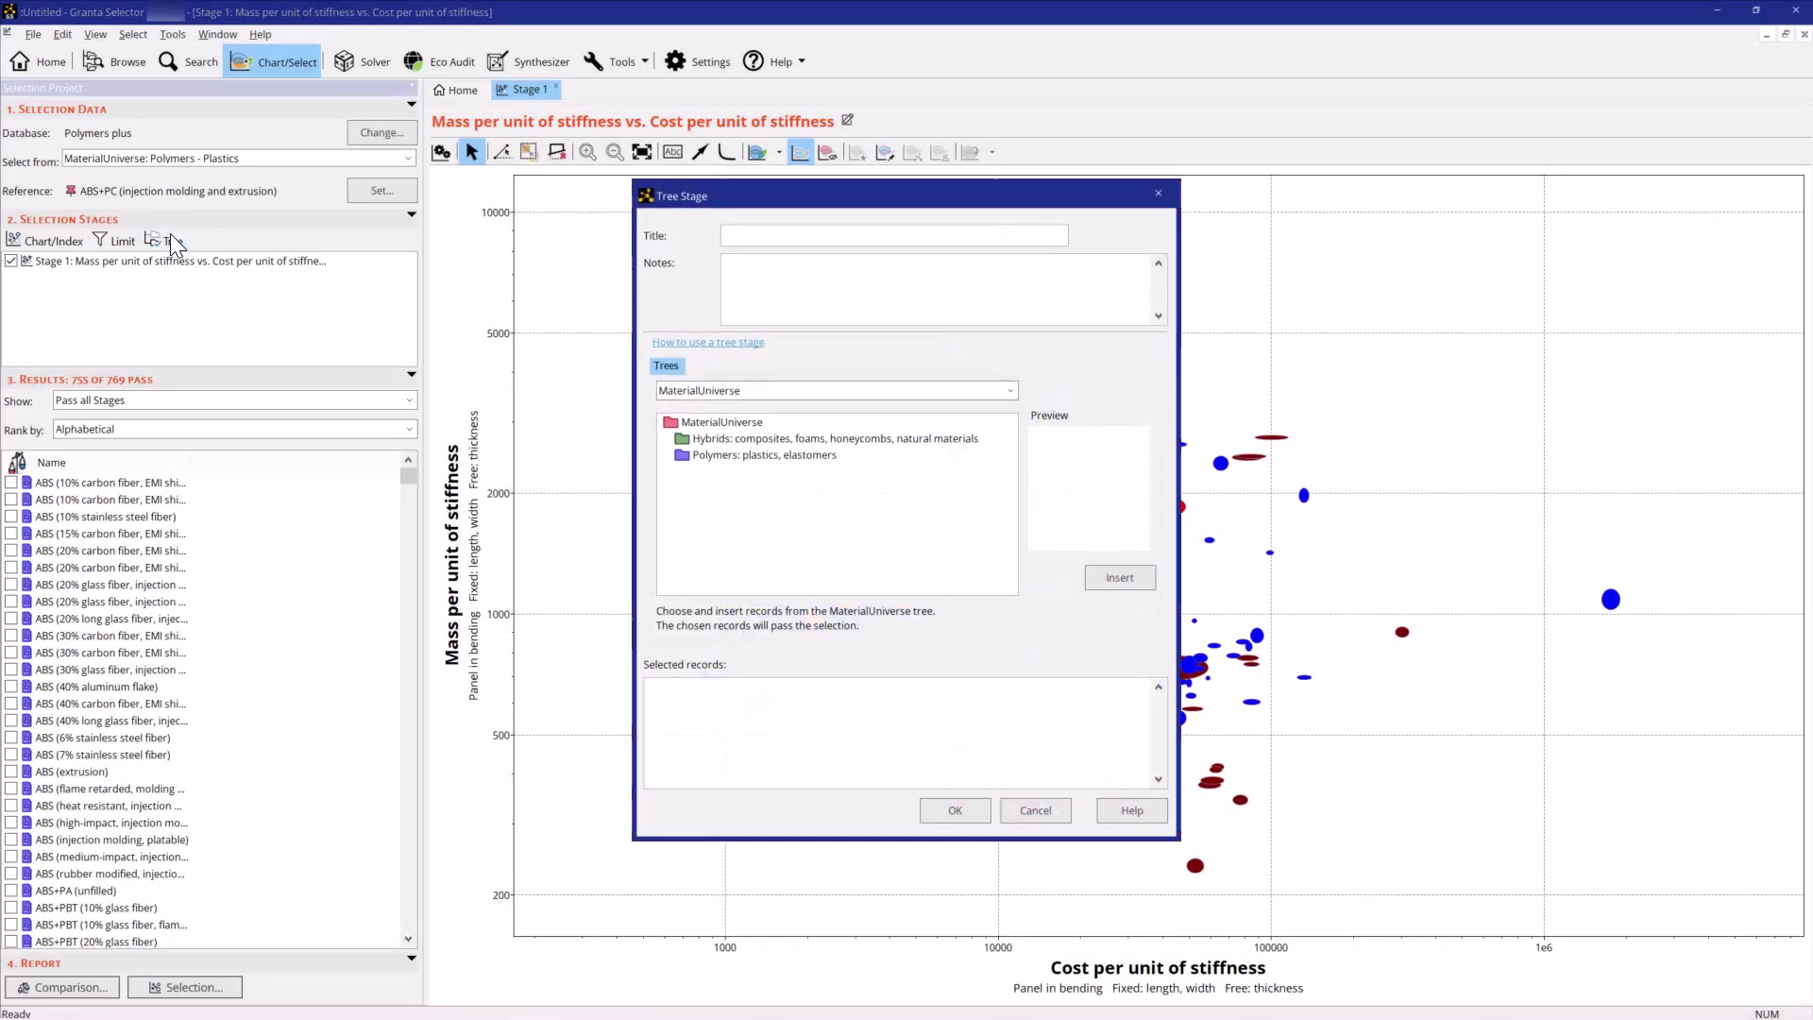
left_click(1005, 389)
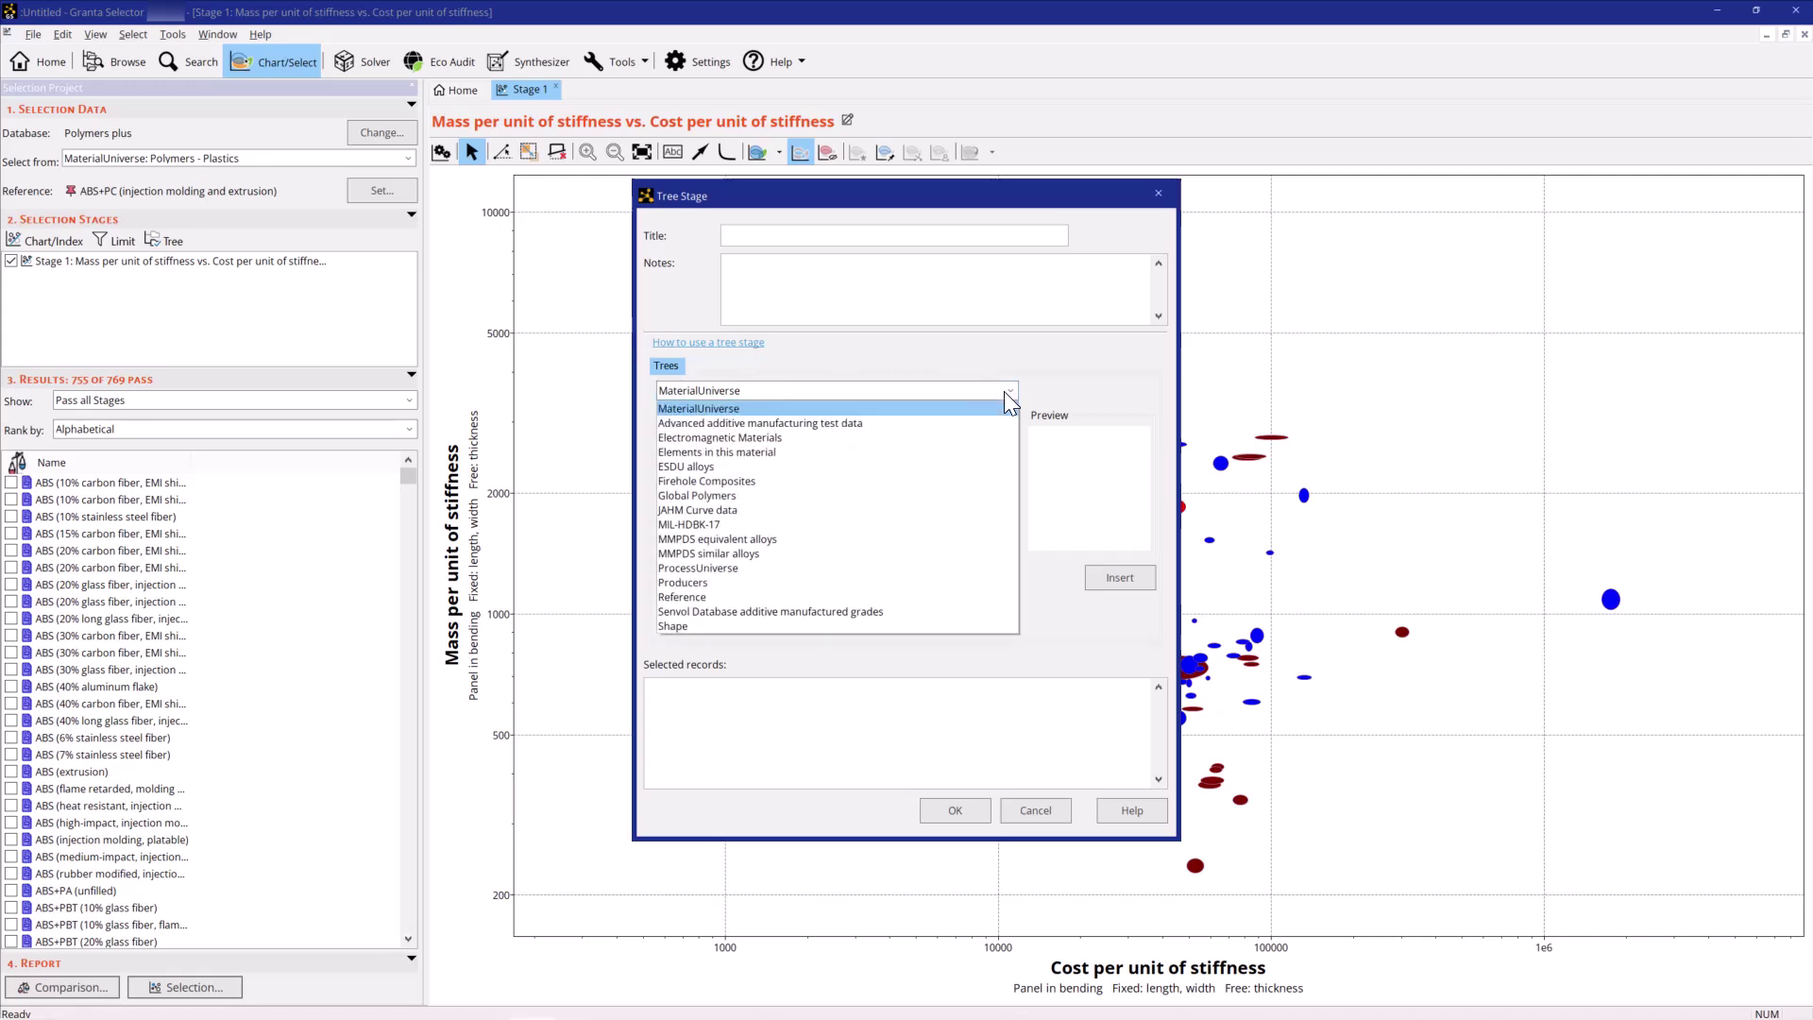
left_click(961, 567)
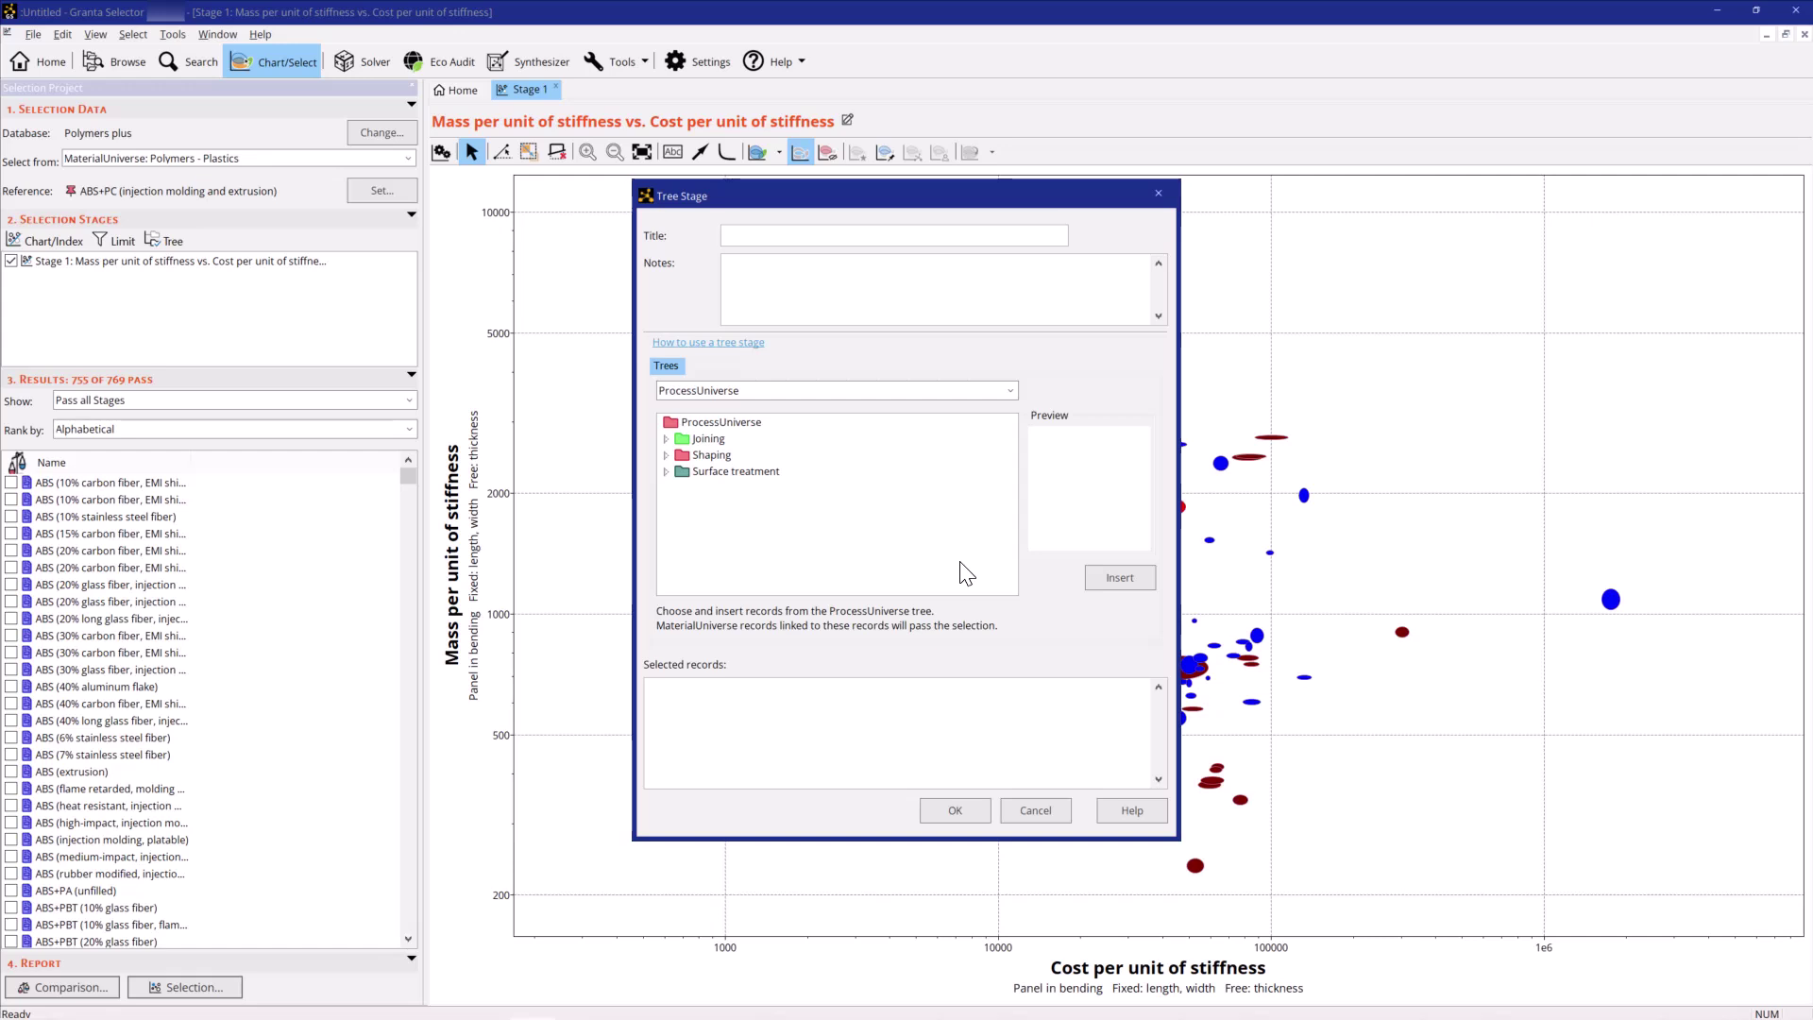
left_click(667, 455)
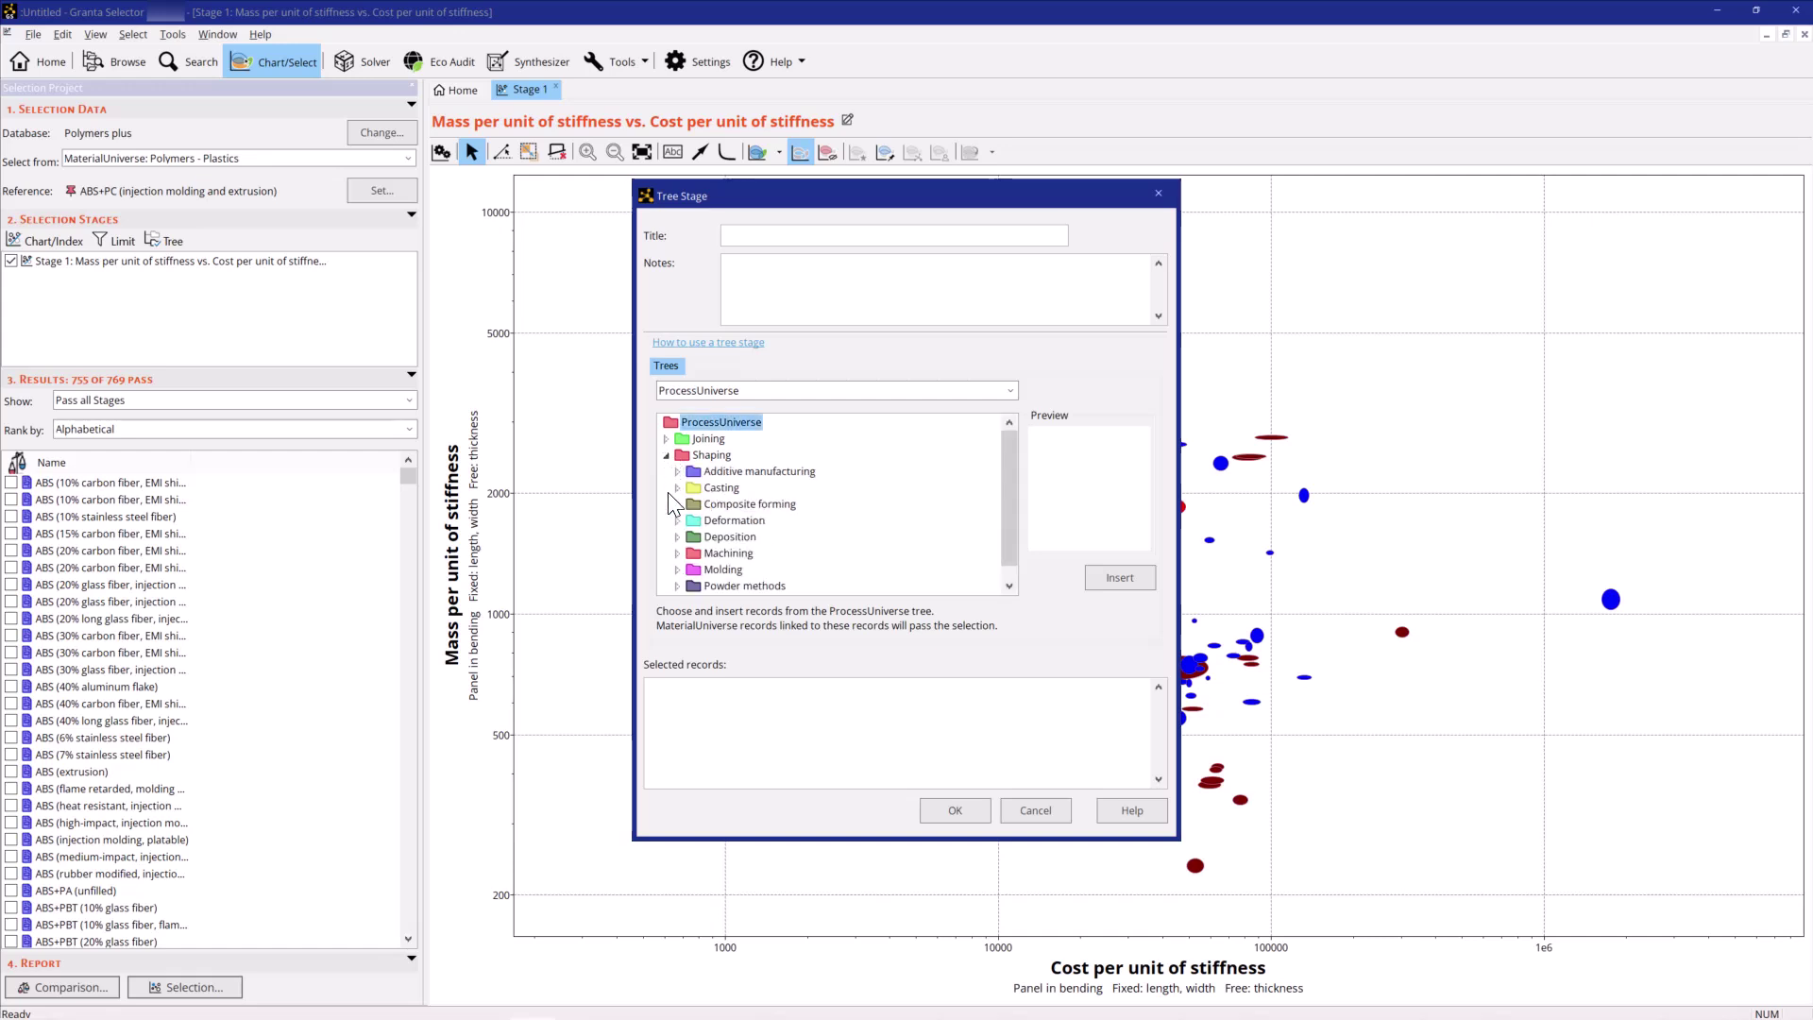
left_click(677, 570)
left_click(689, 505)
left_click(702, 537)
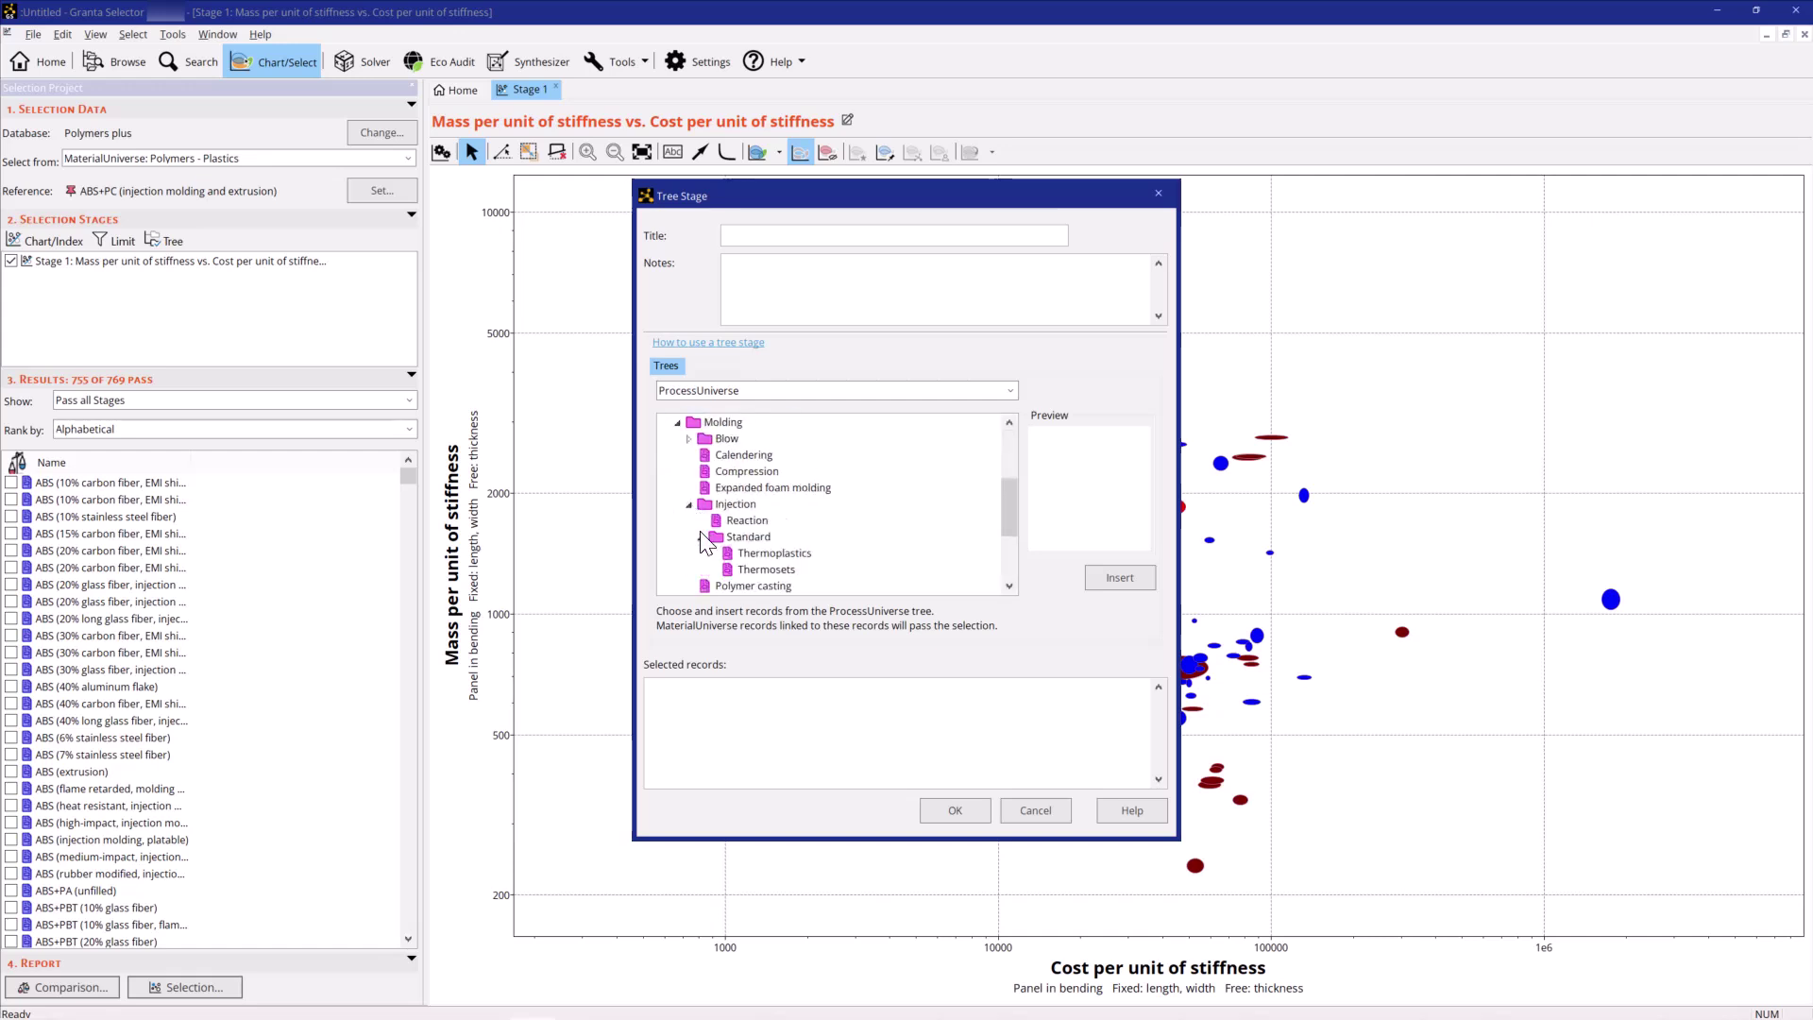
double_click(769, 554)
left_click(940, 809)
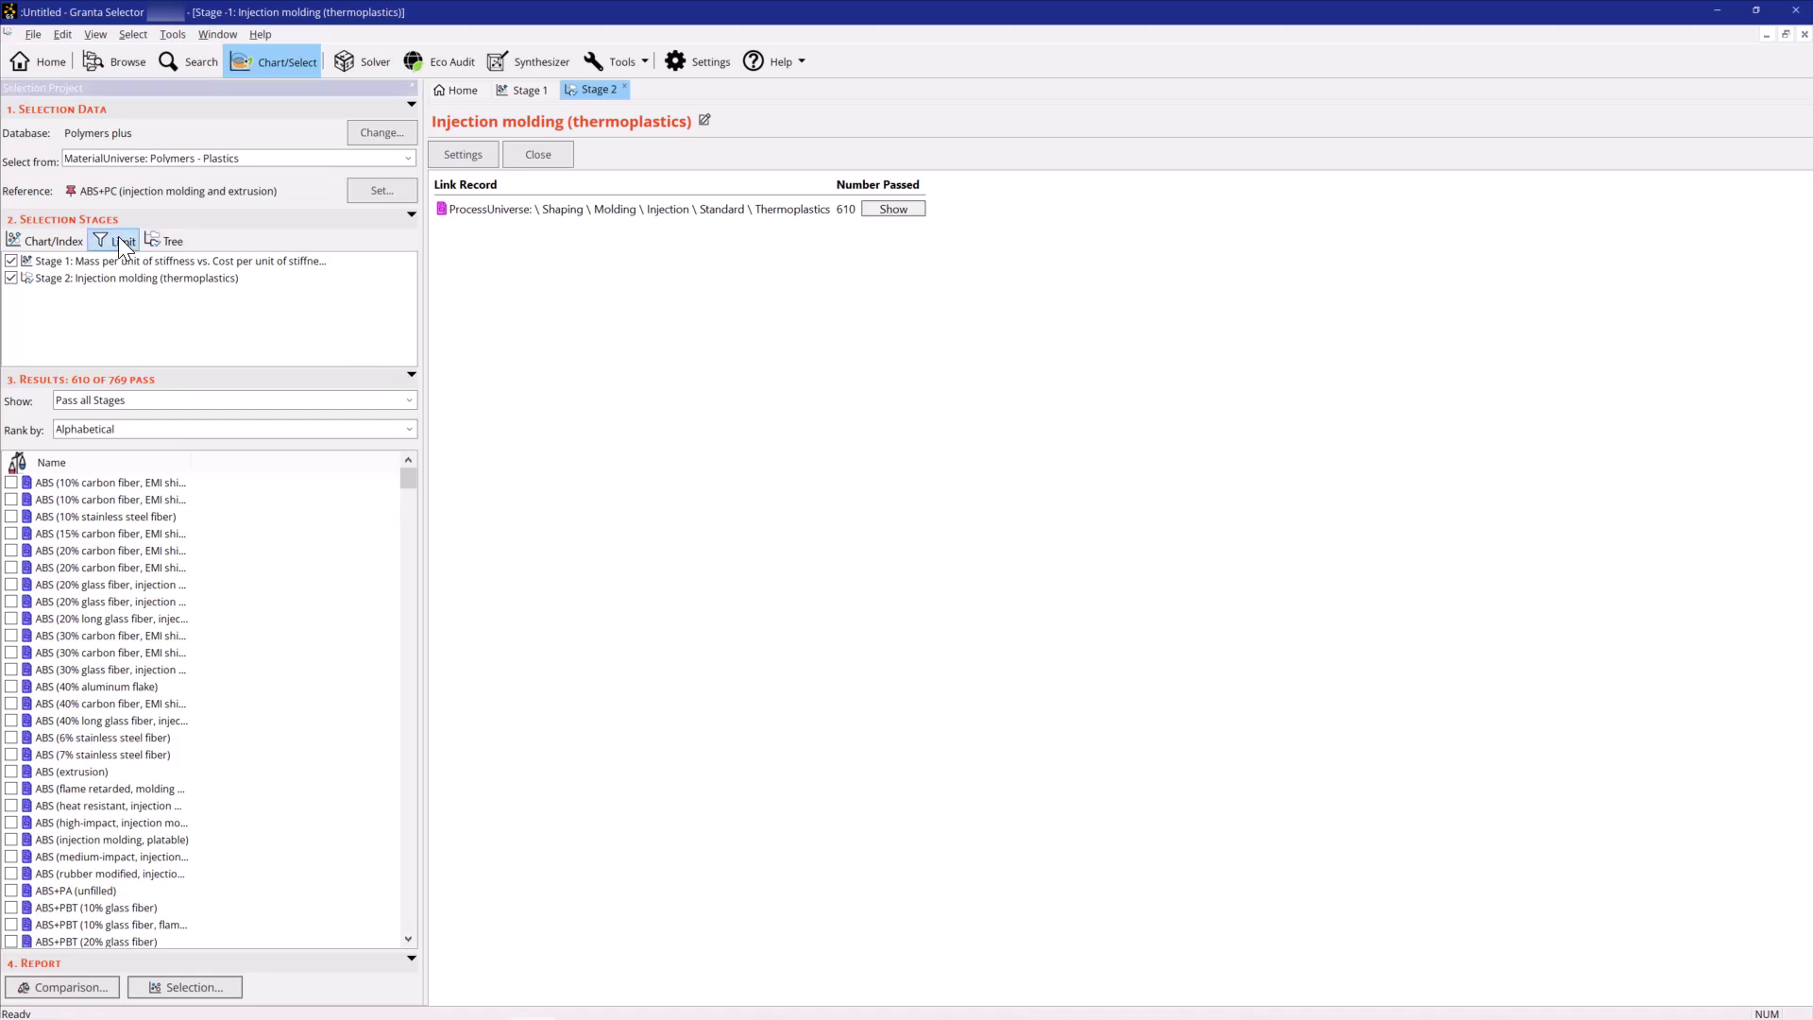
Add a Limit stage with minimum elongation of 120
left_click(118, 236)
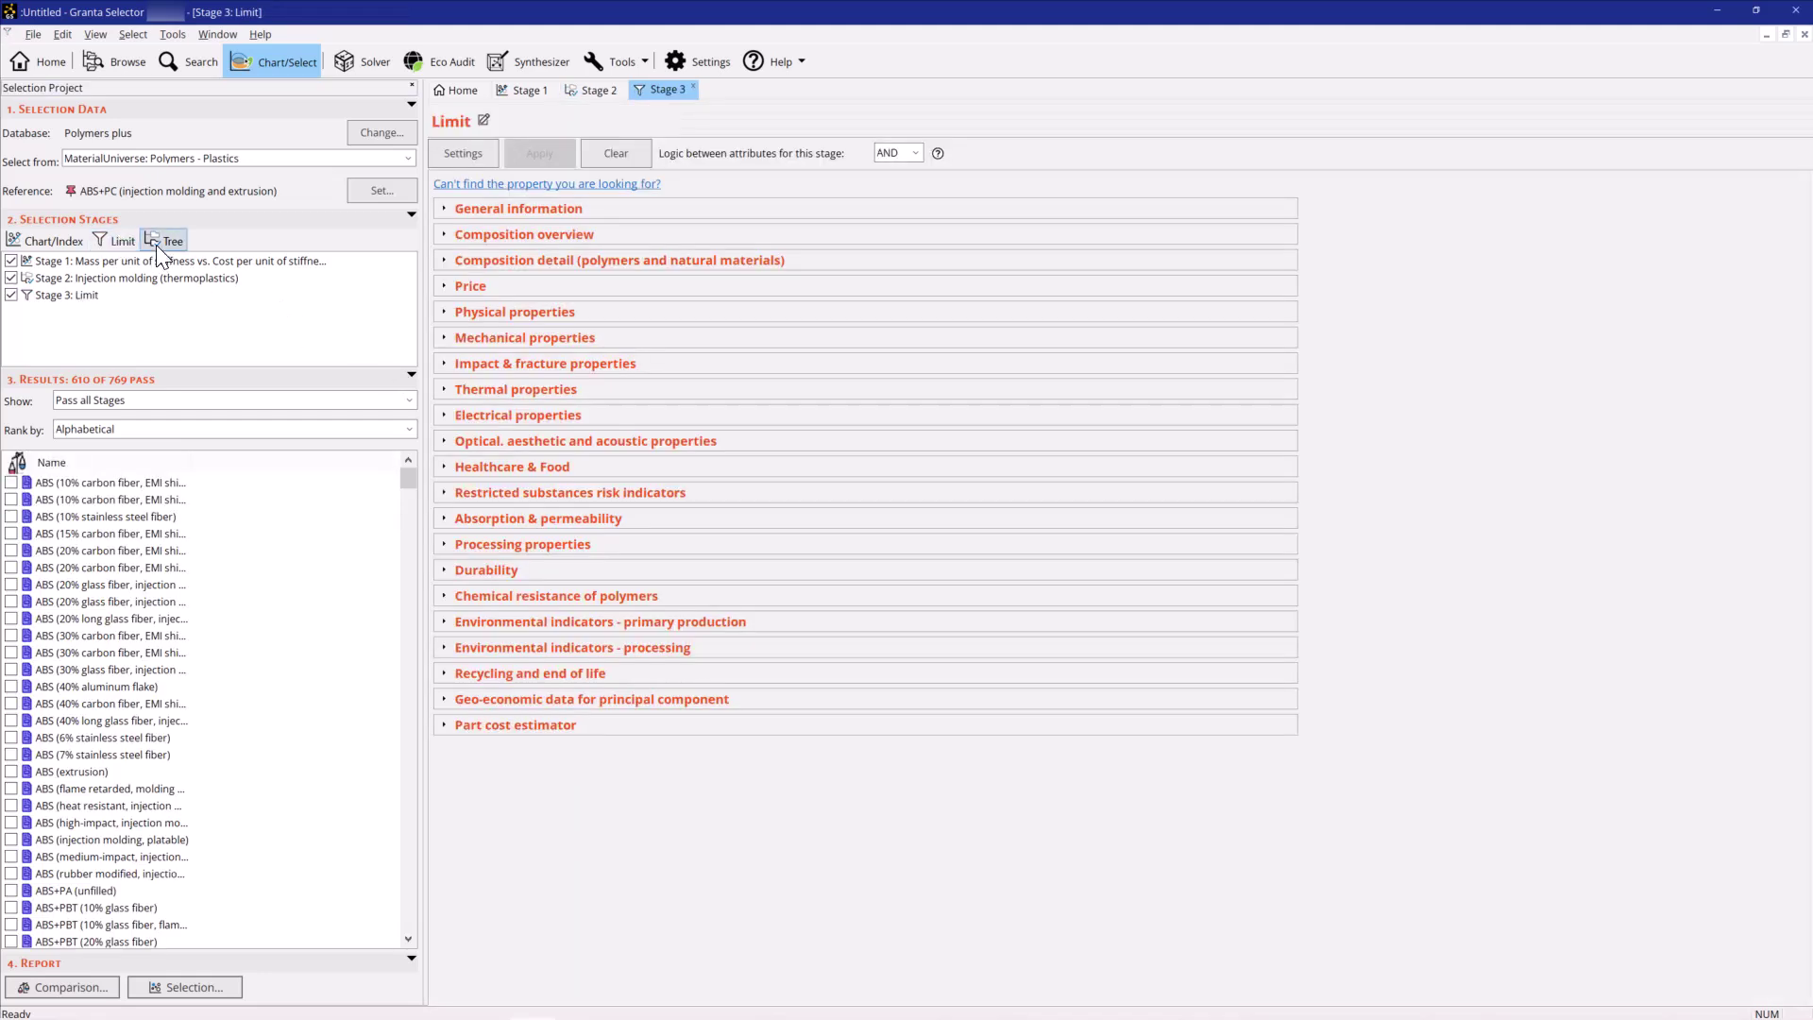
left_click(446, 340)
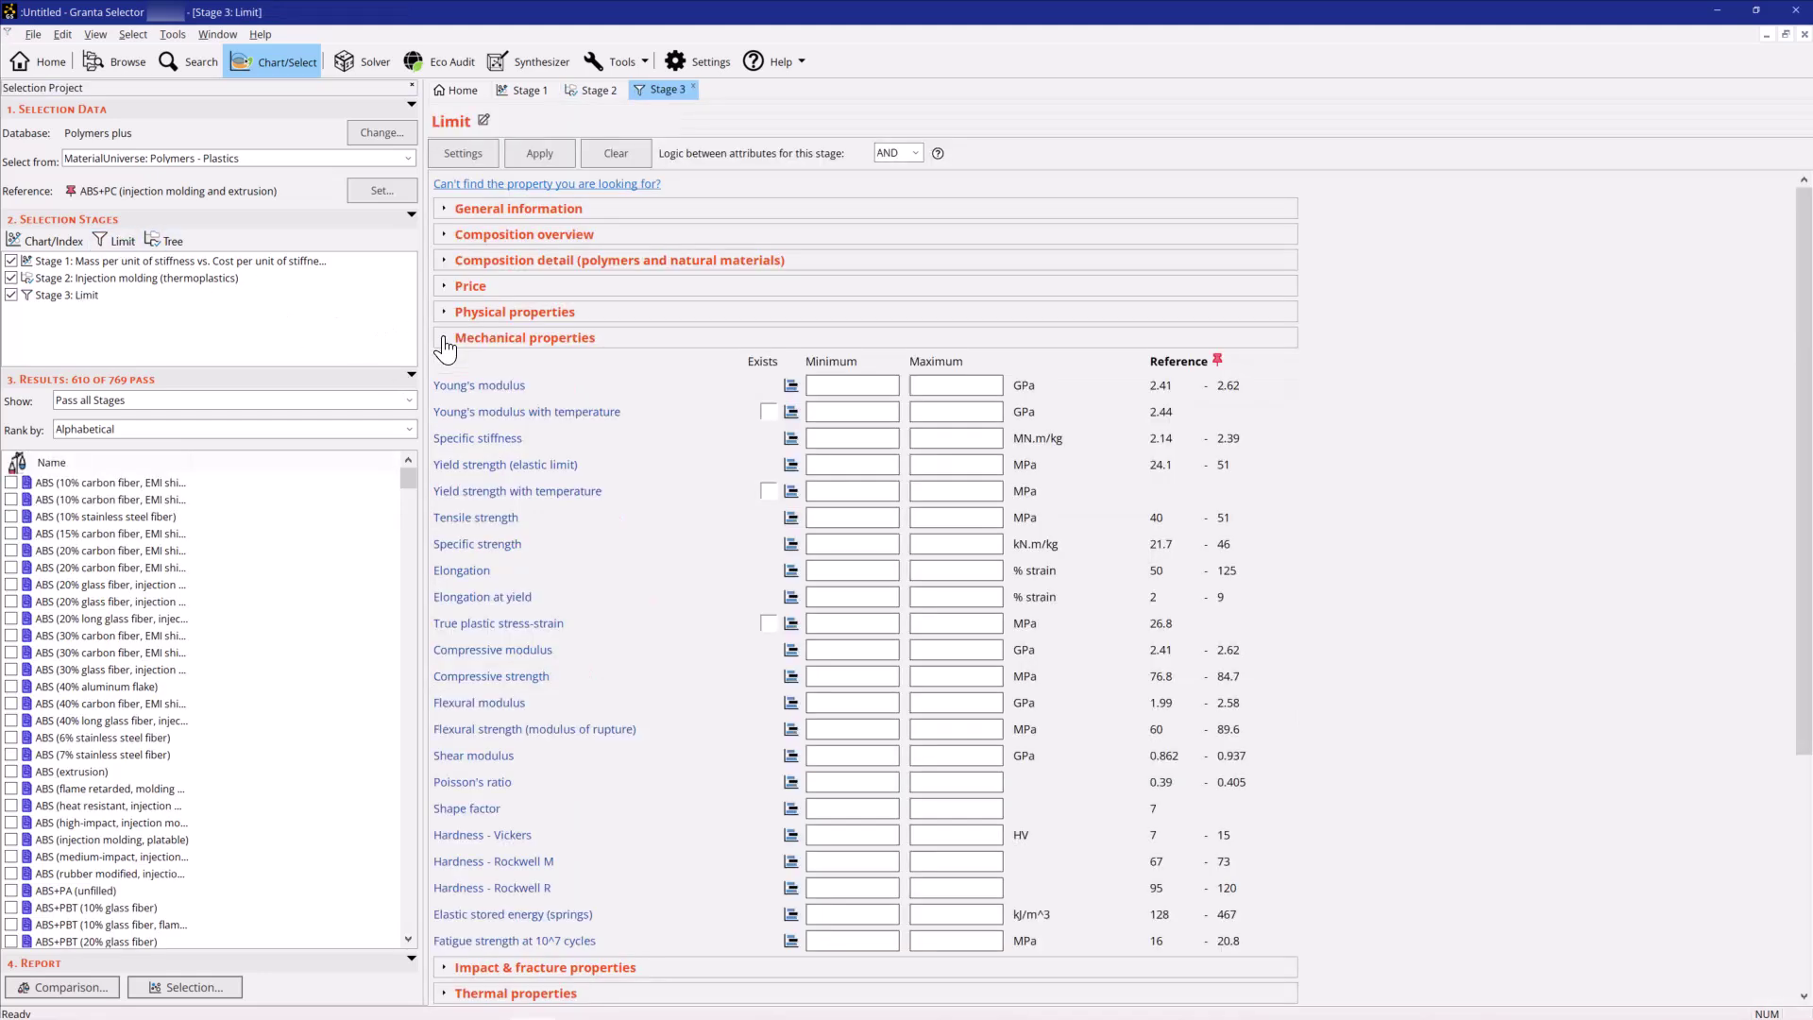
left_click(869, 567)
type("120")
scroll(869, 567, "down", 5)
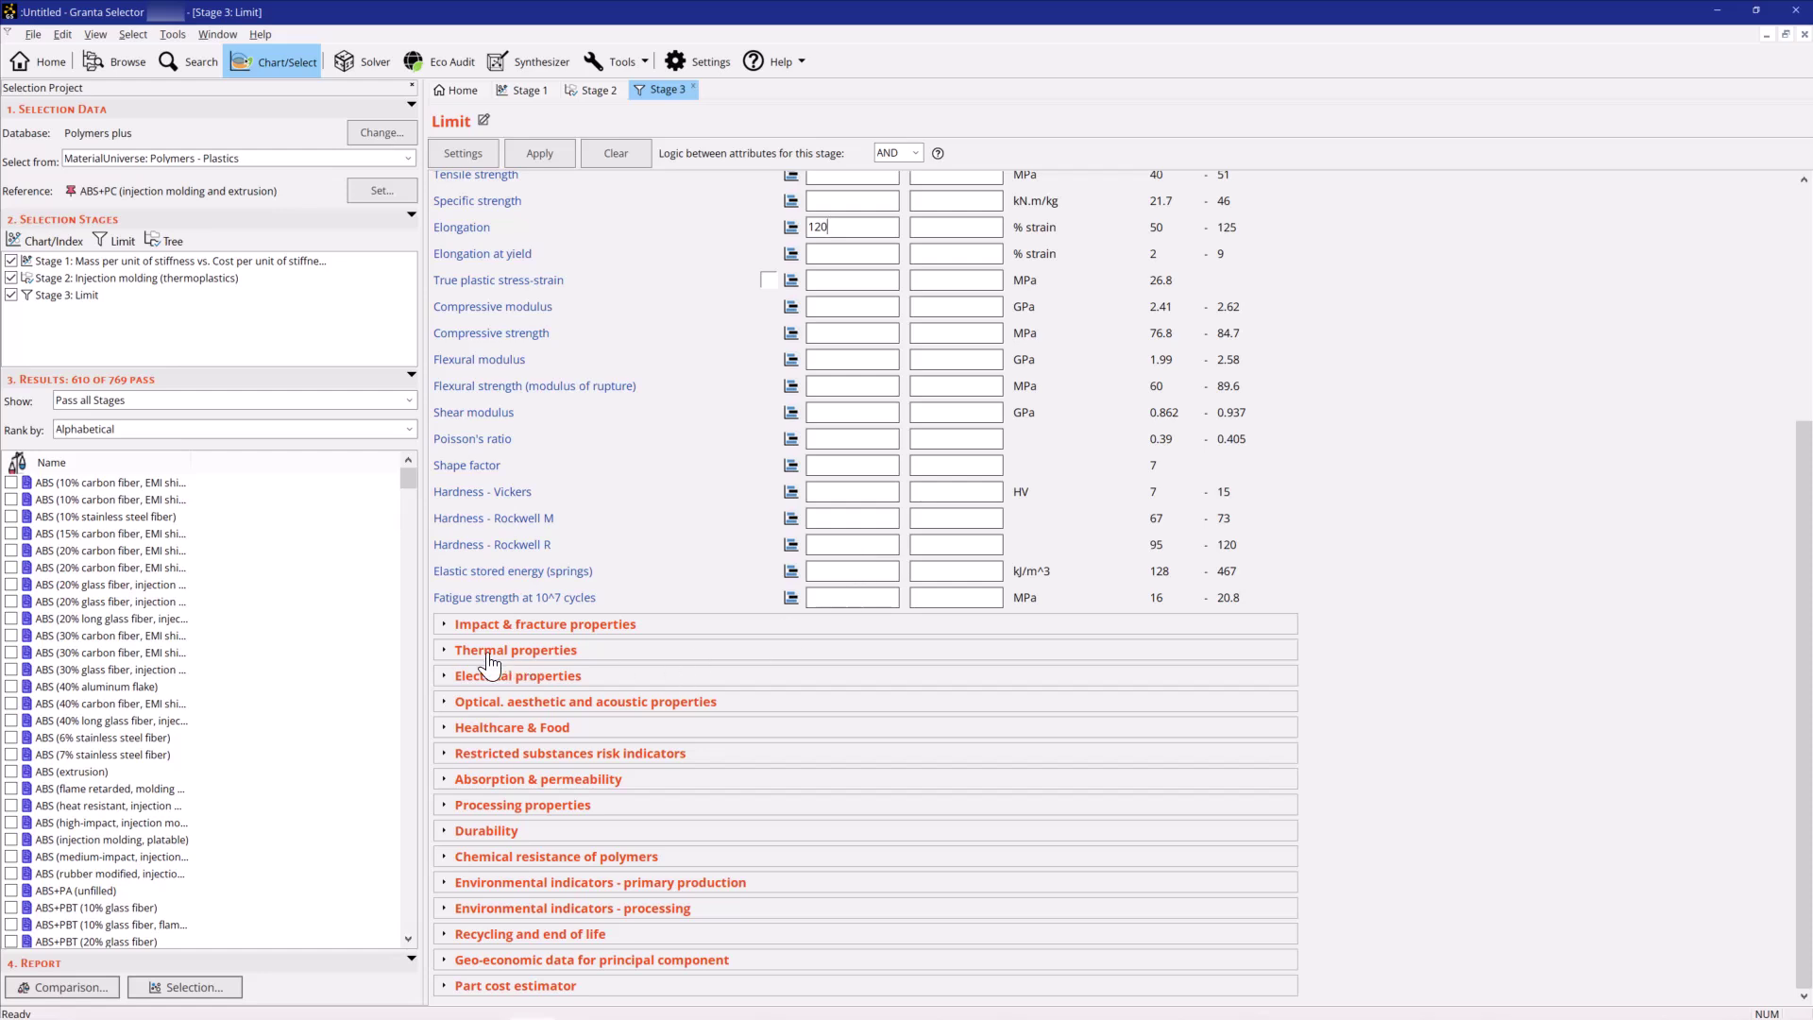
Set minimum 0.45MPa heat deflection to 105 °C and notched −30 °C impact to 9.69, then apply
left_click(454, 652)
scroll(447, 661, "down", 2)
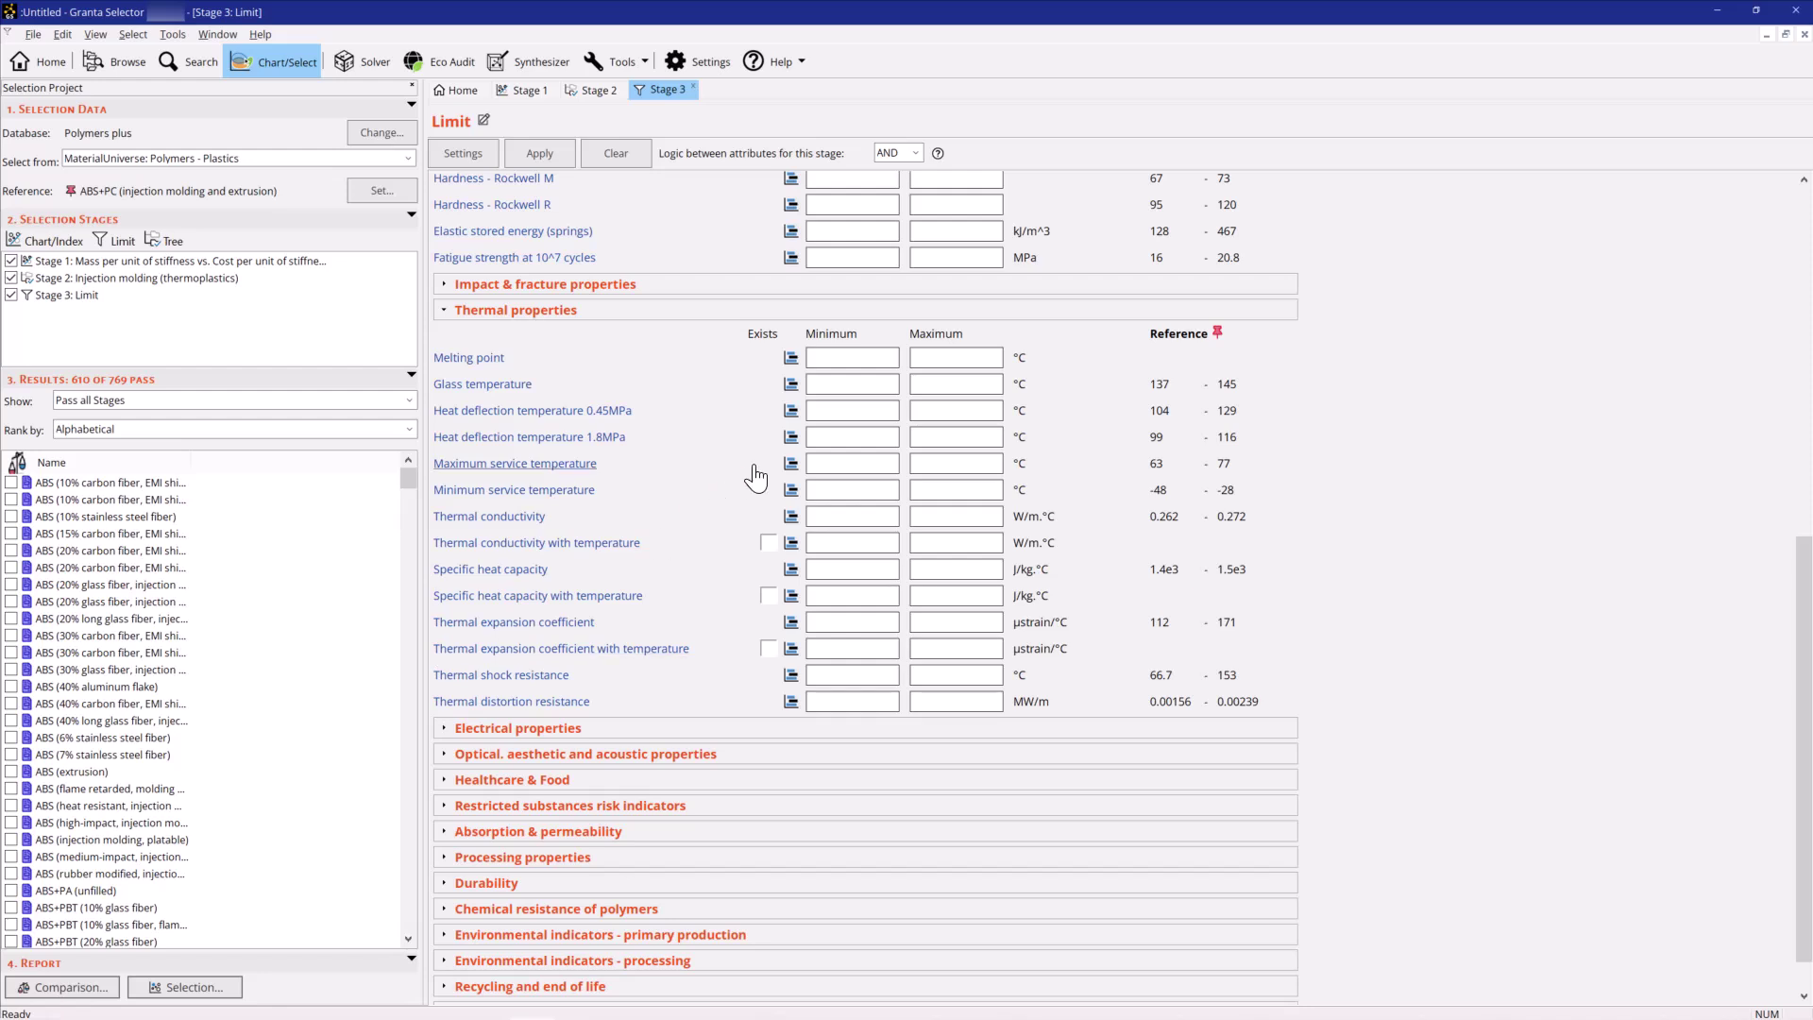
left_click(850, 410)
type("105")
left_click(445, 284)
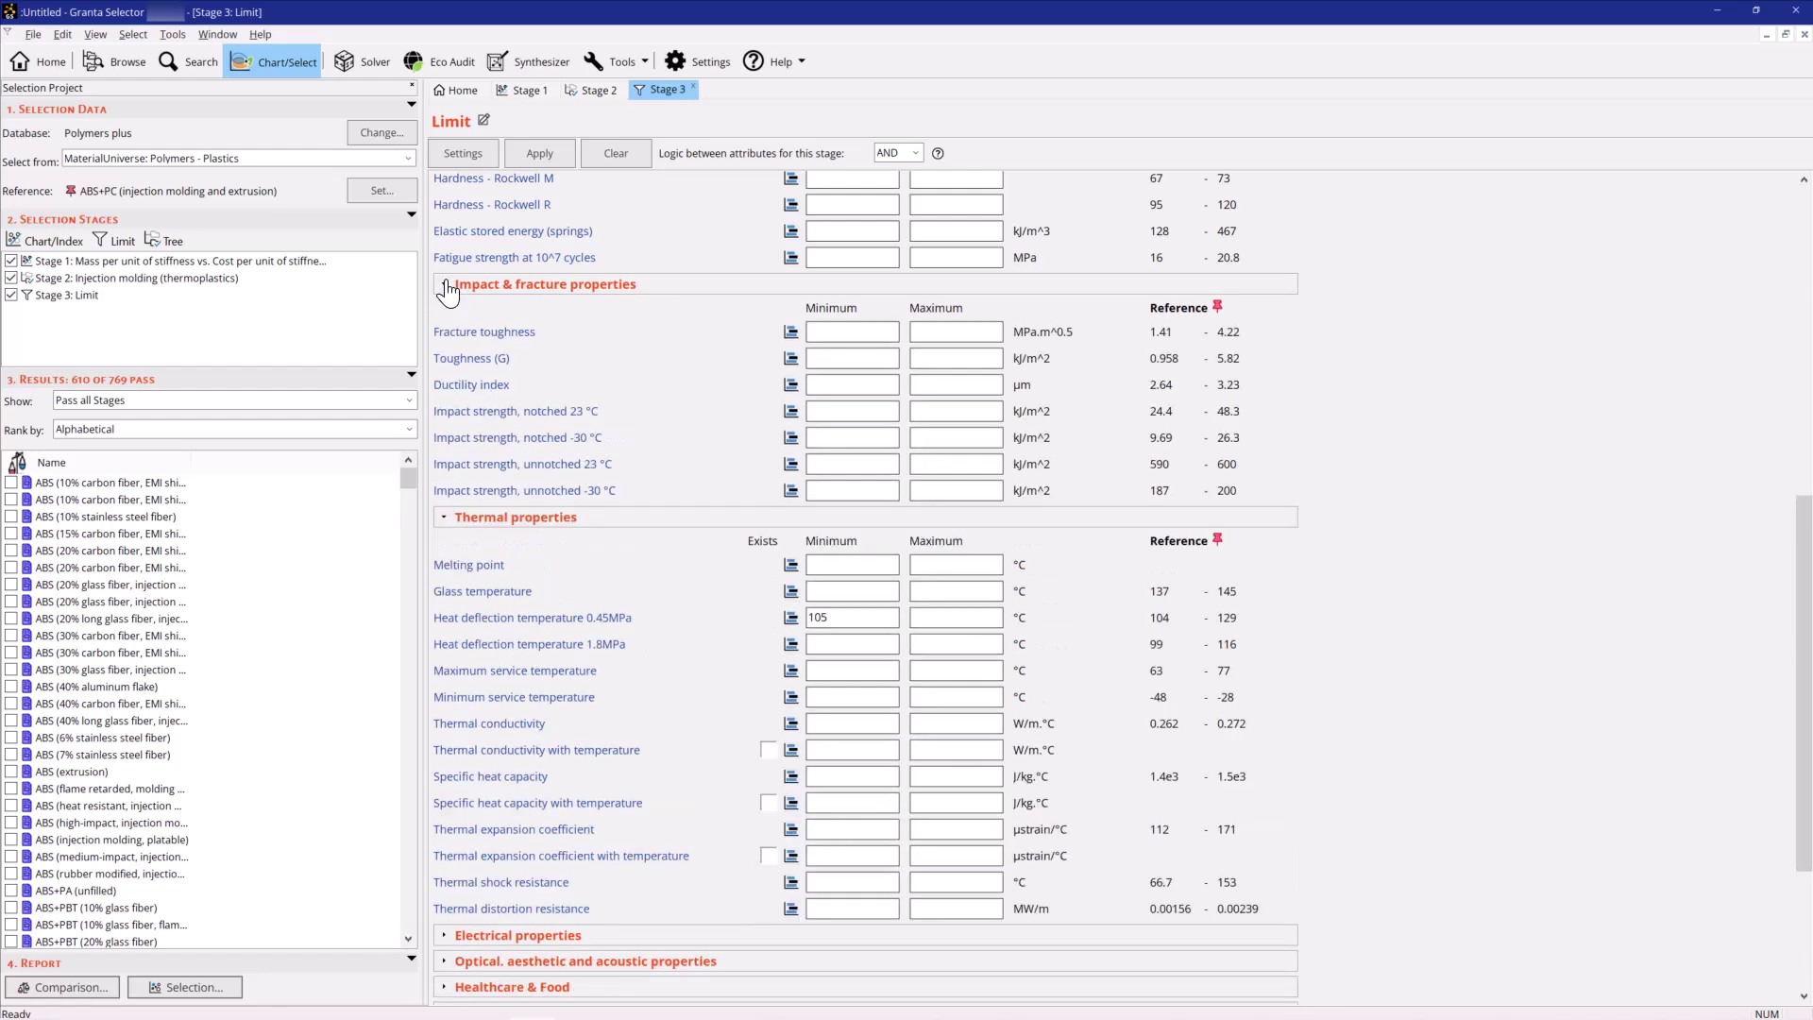
left_click(875, 439)
type("9.69")
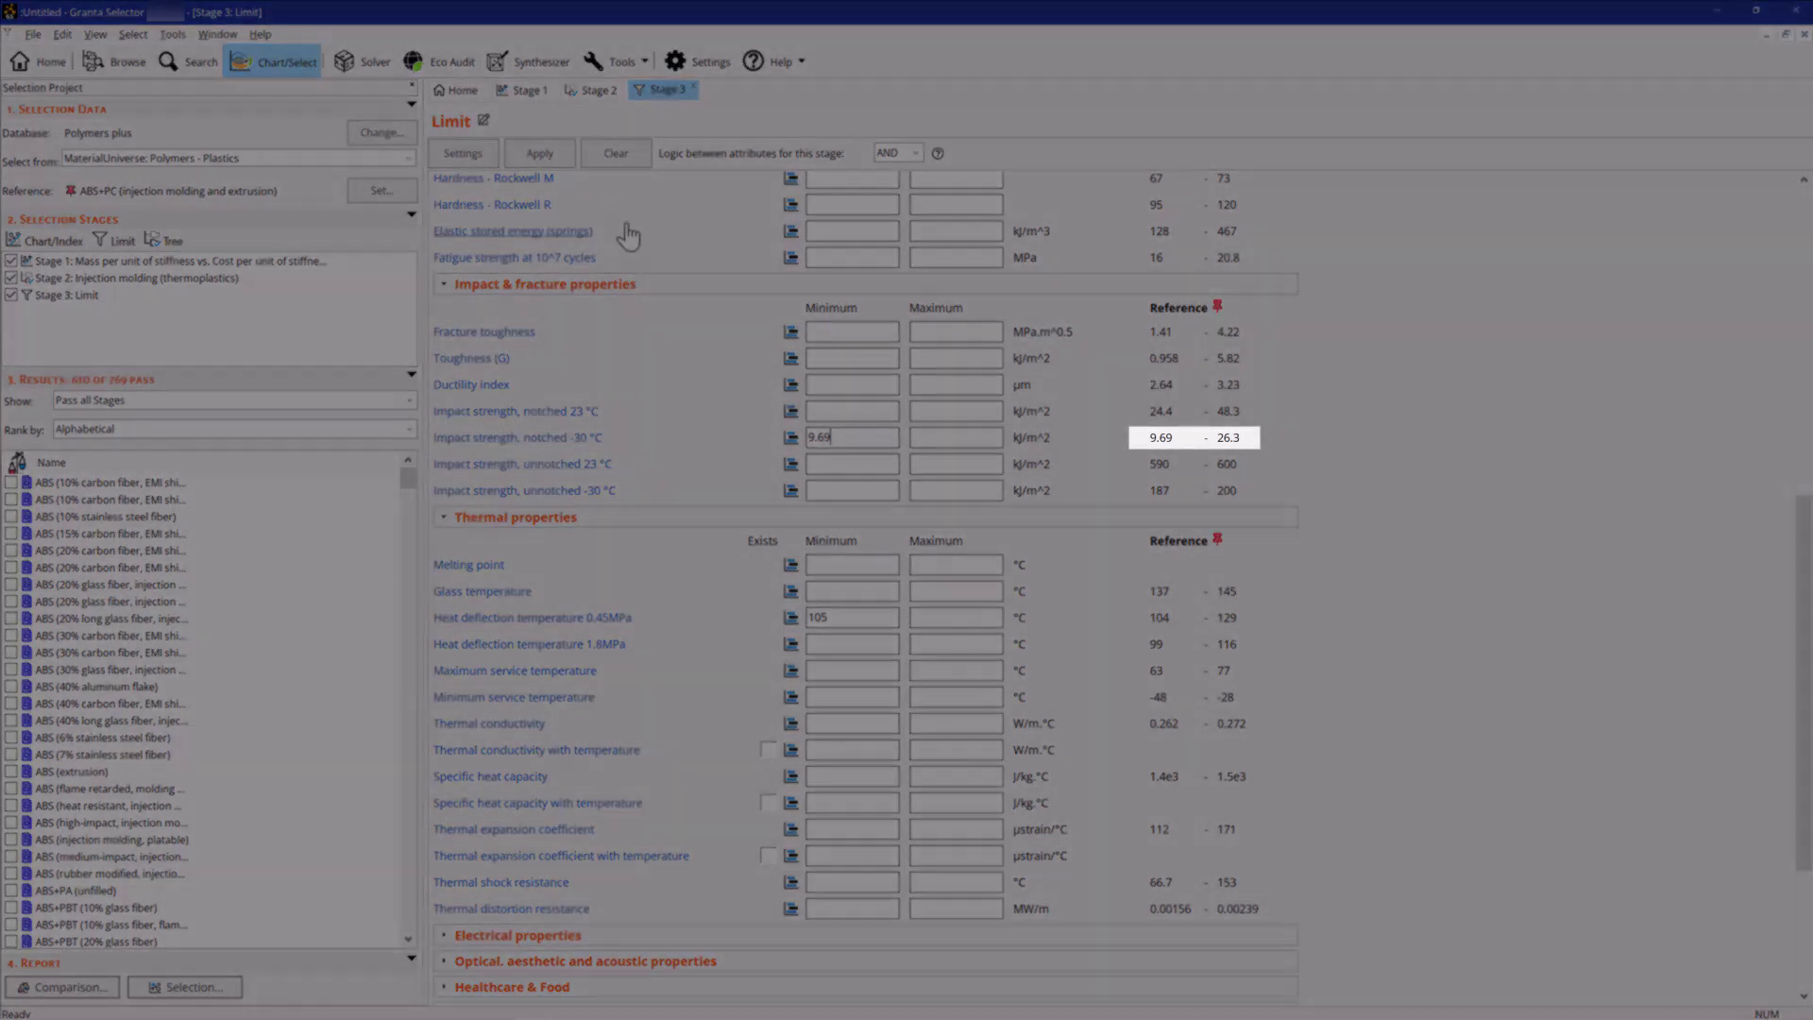
left_click(565, 151)
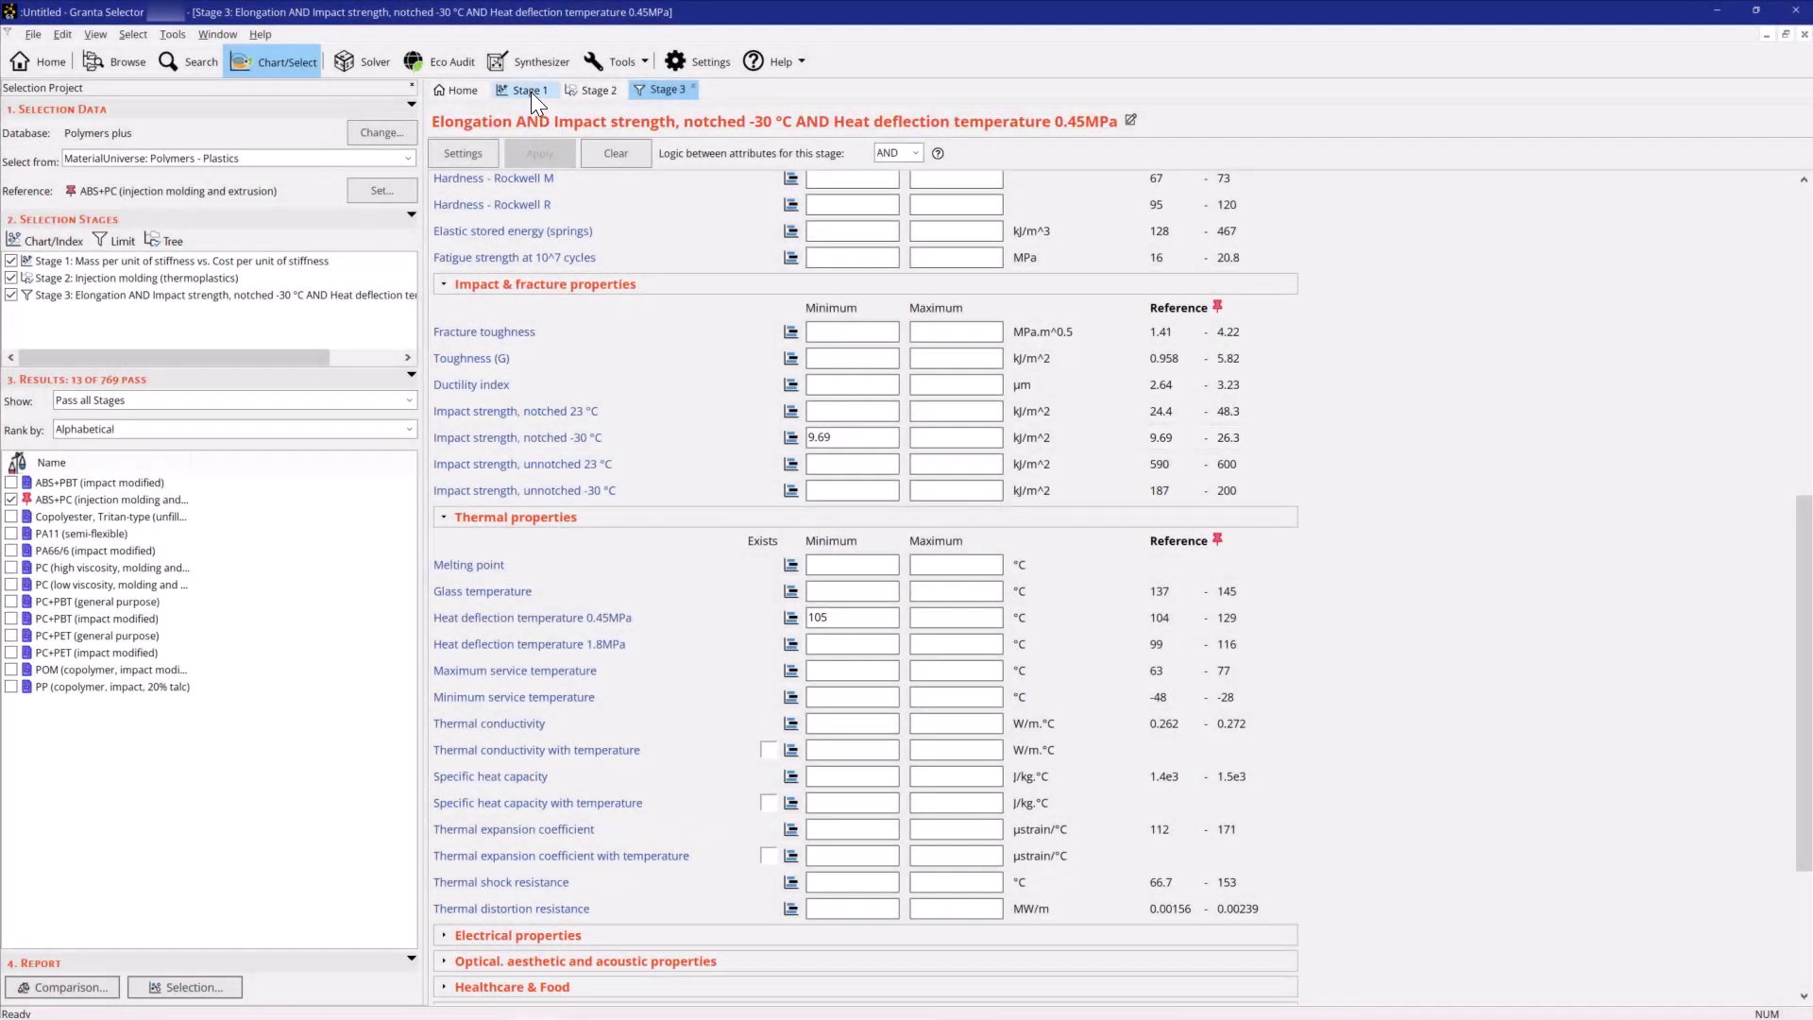
Return to the Stage 1 chart and label the ABS+PC reference above the cluster
left_click(530, 92)
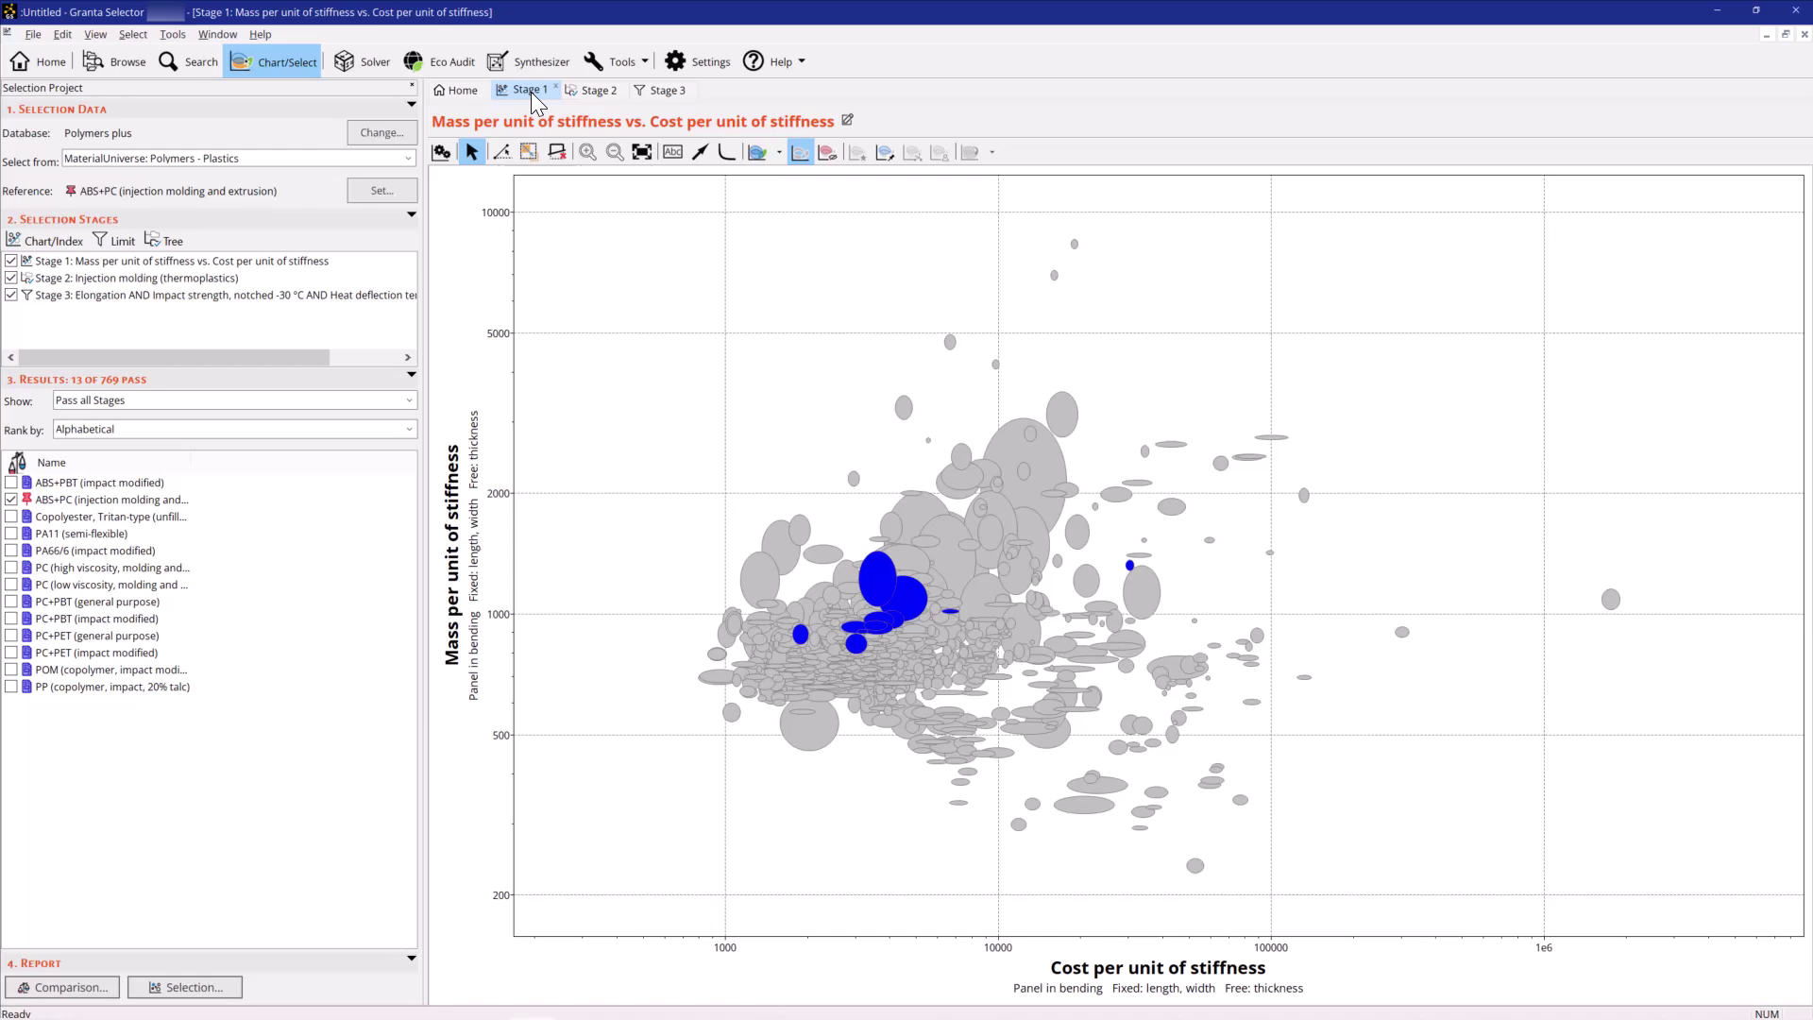
left_click(886, 151)
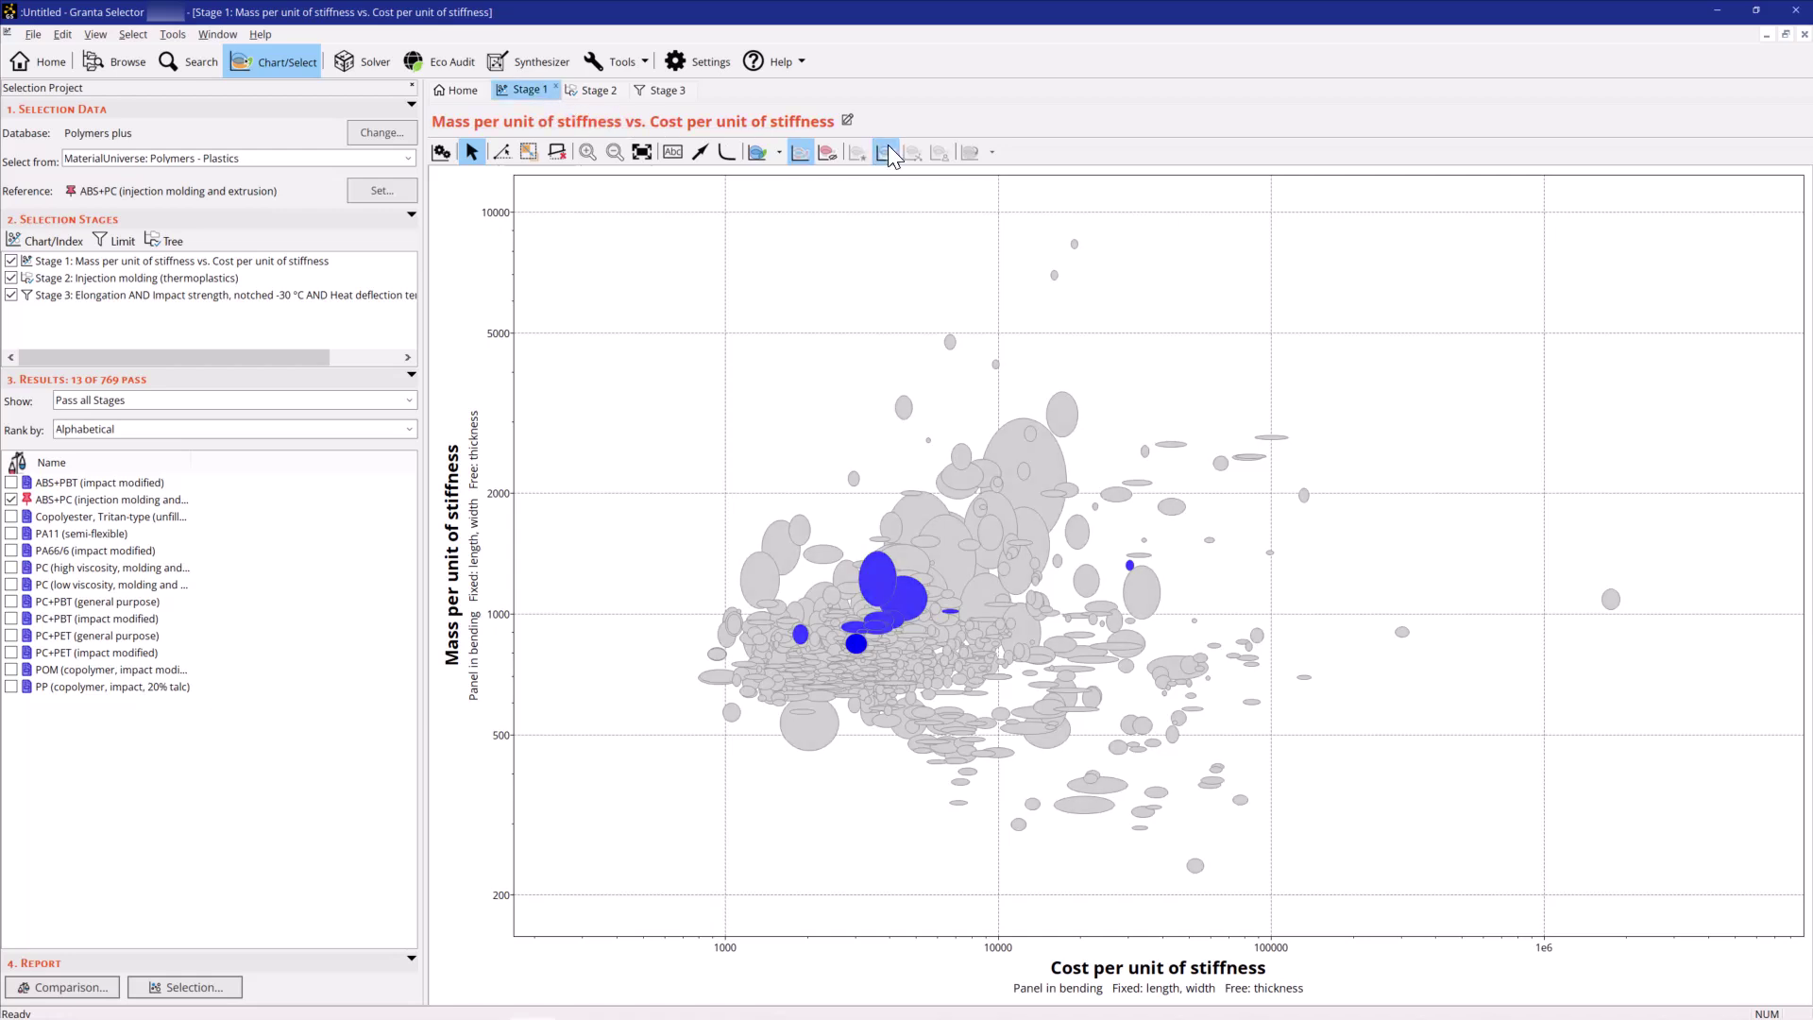
left_click_drag(856, 643, 667, 430)
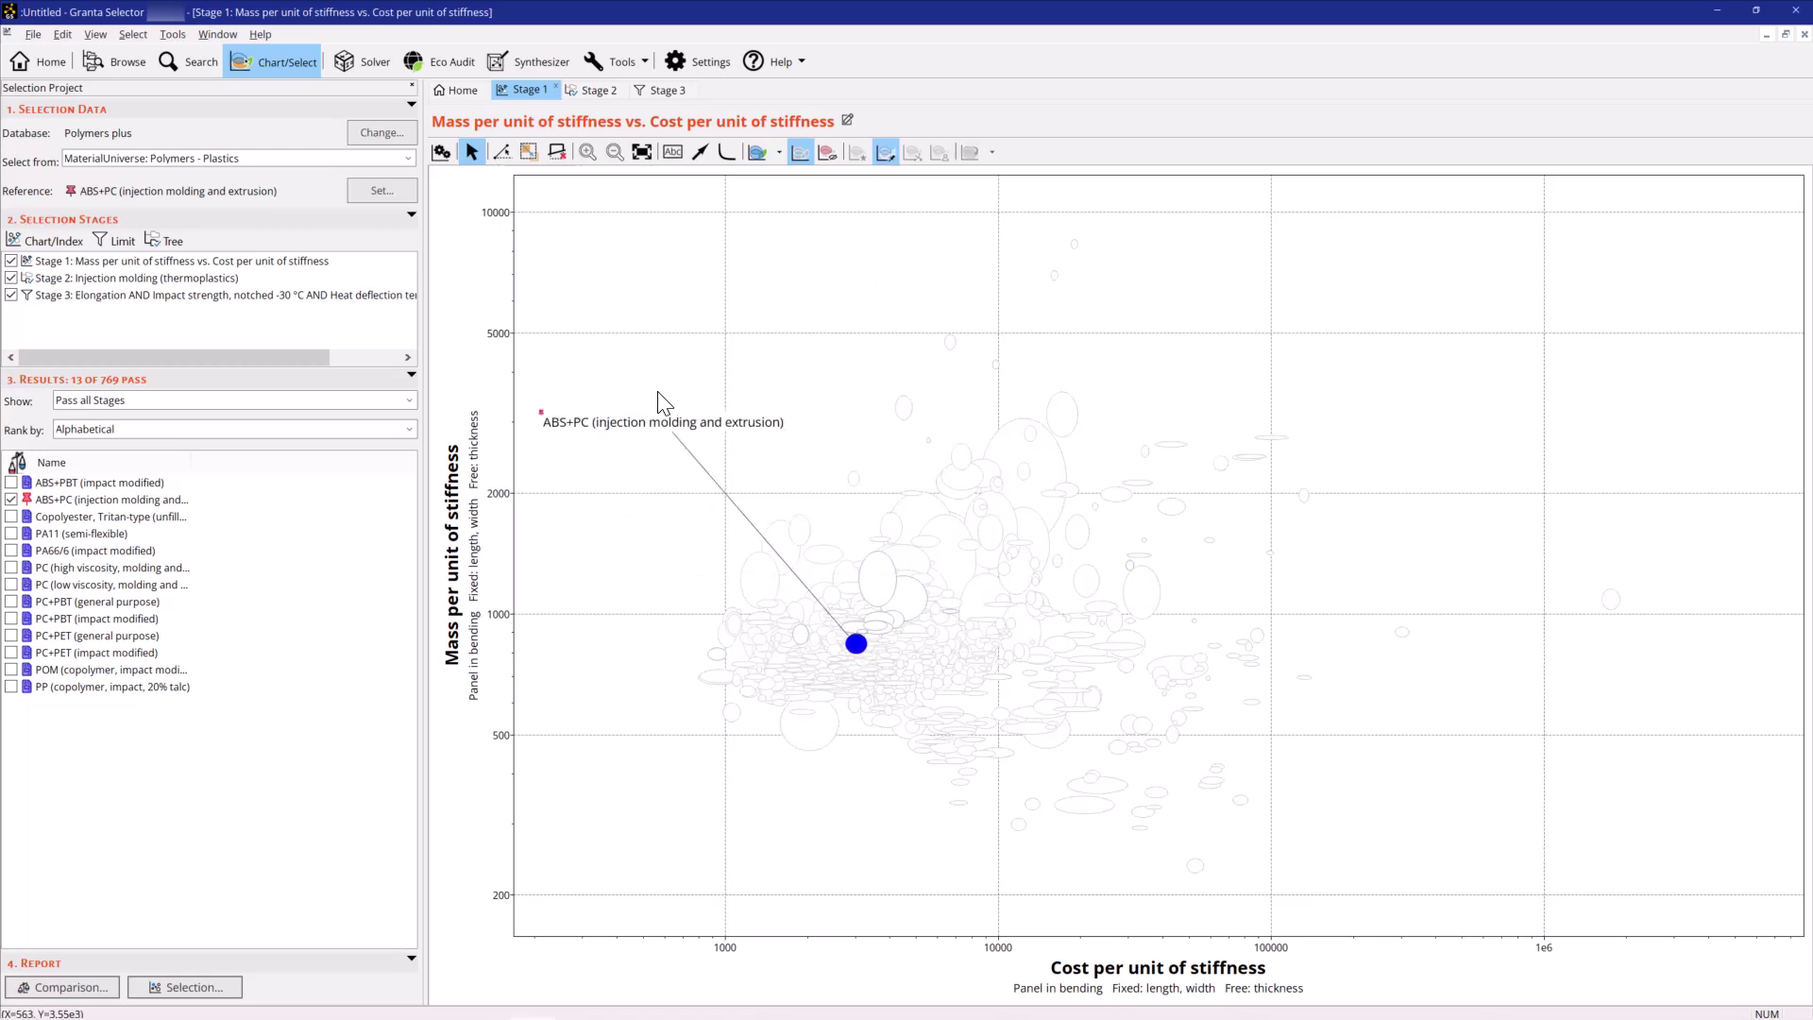
Label the PP (copolymer, impact, 20% talc) bubble, placing the label below the cluster
left_click(878, 151)
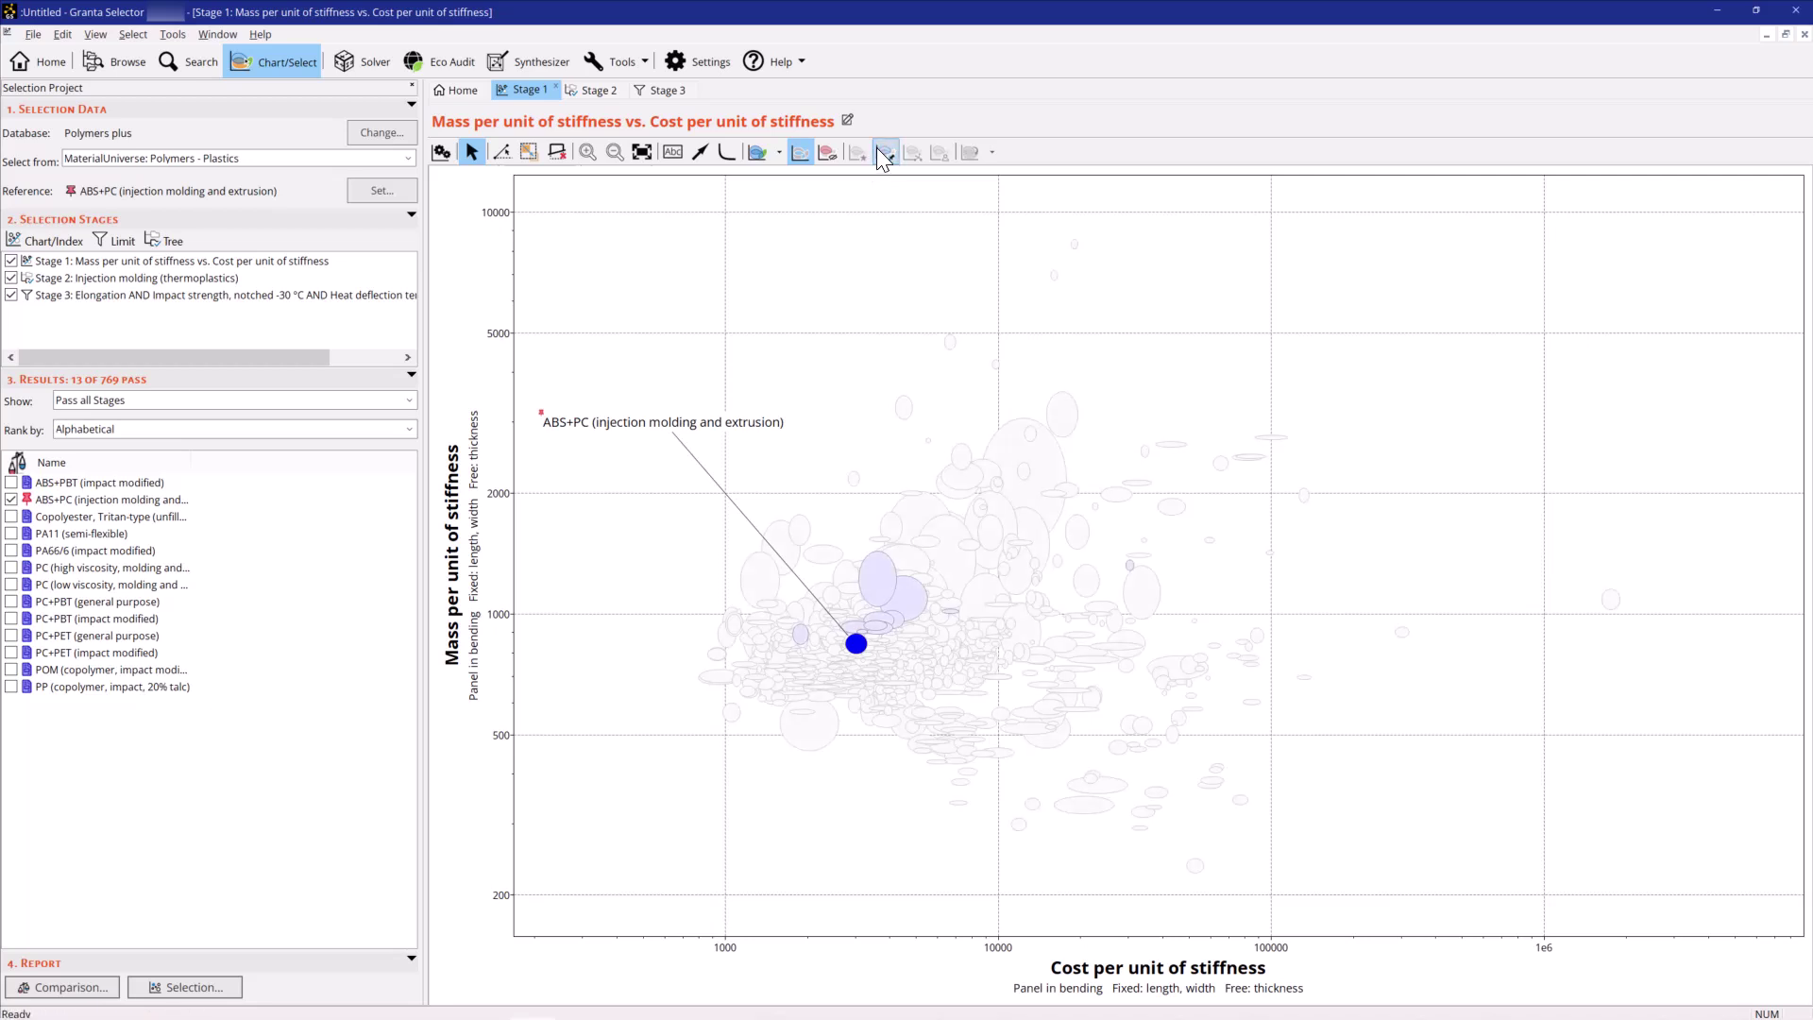
left_click(803, 637)
left_click_drag(801, 639, 659, 763)
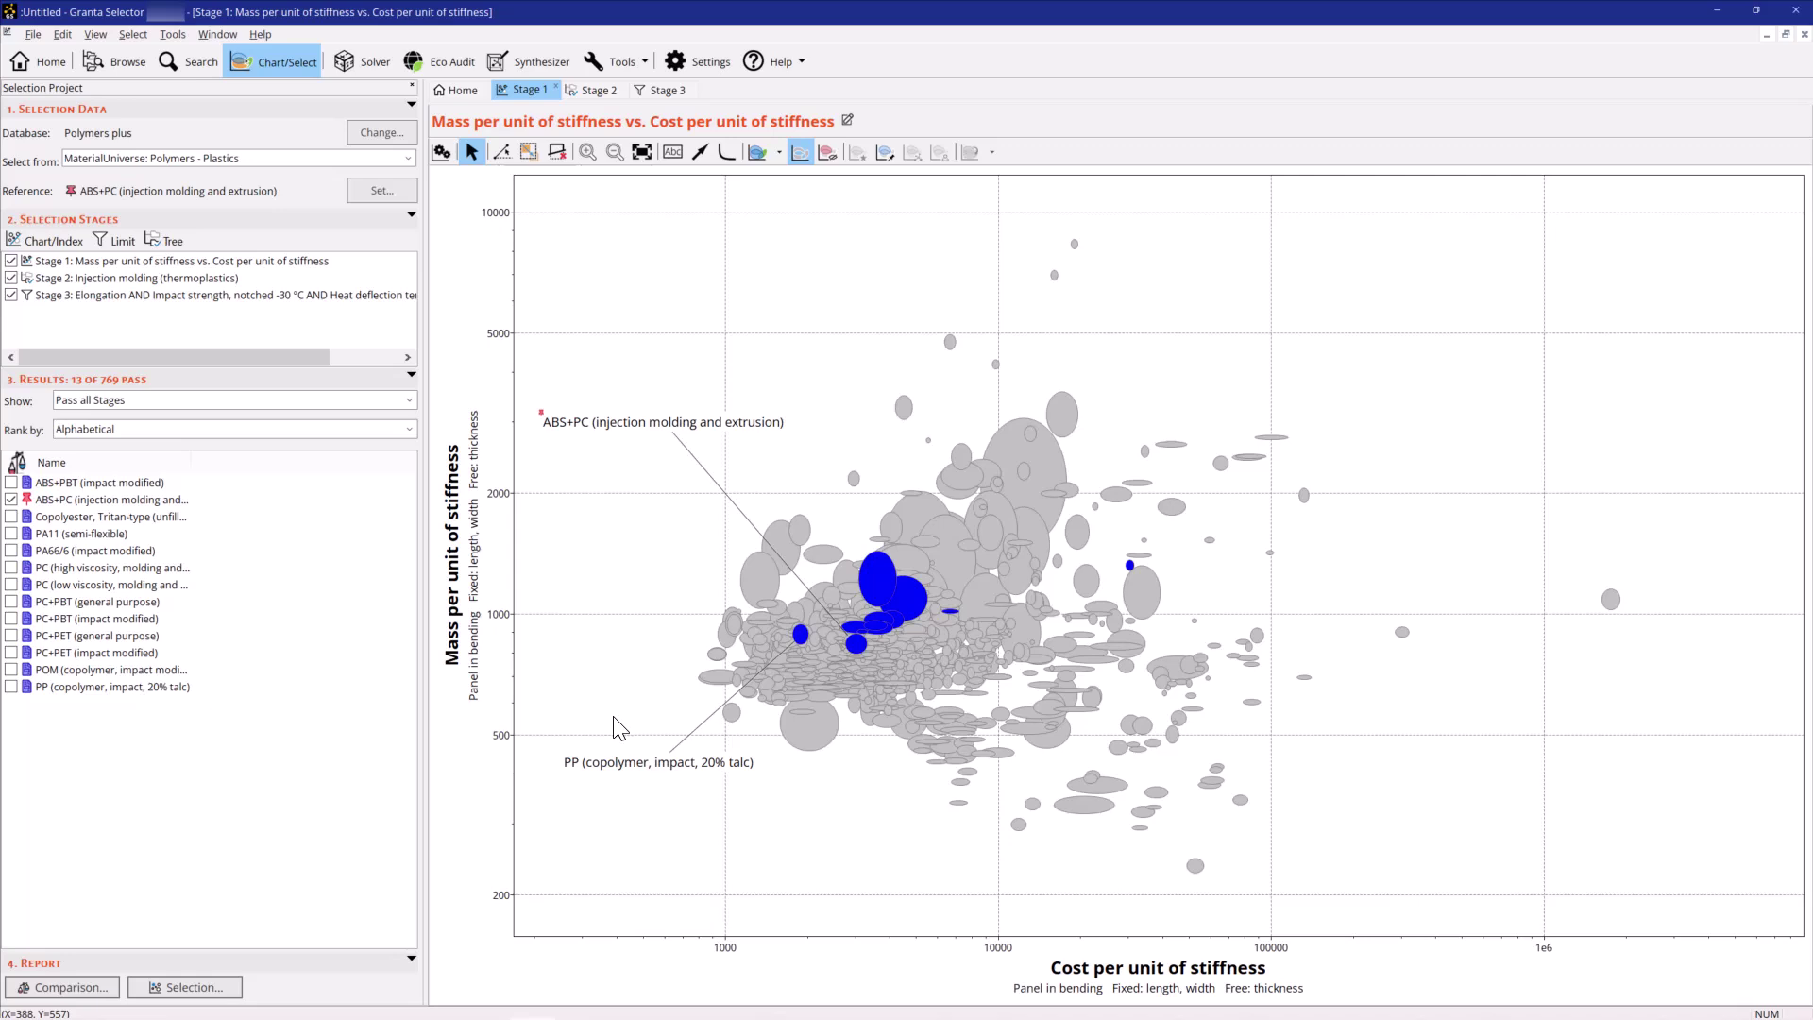
Open the PP (copolymer, impact, 20% talc) datasheet and follow its Global Polymers link
double_click(638, 762)
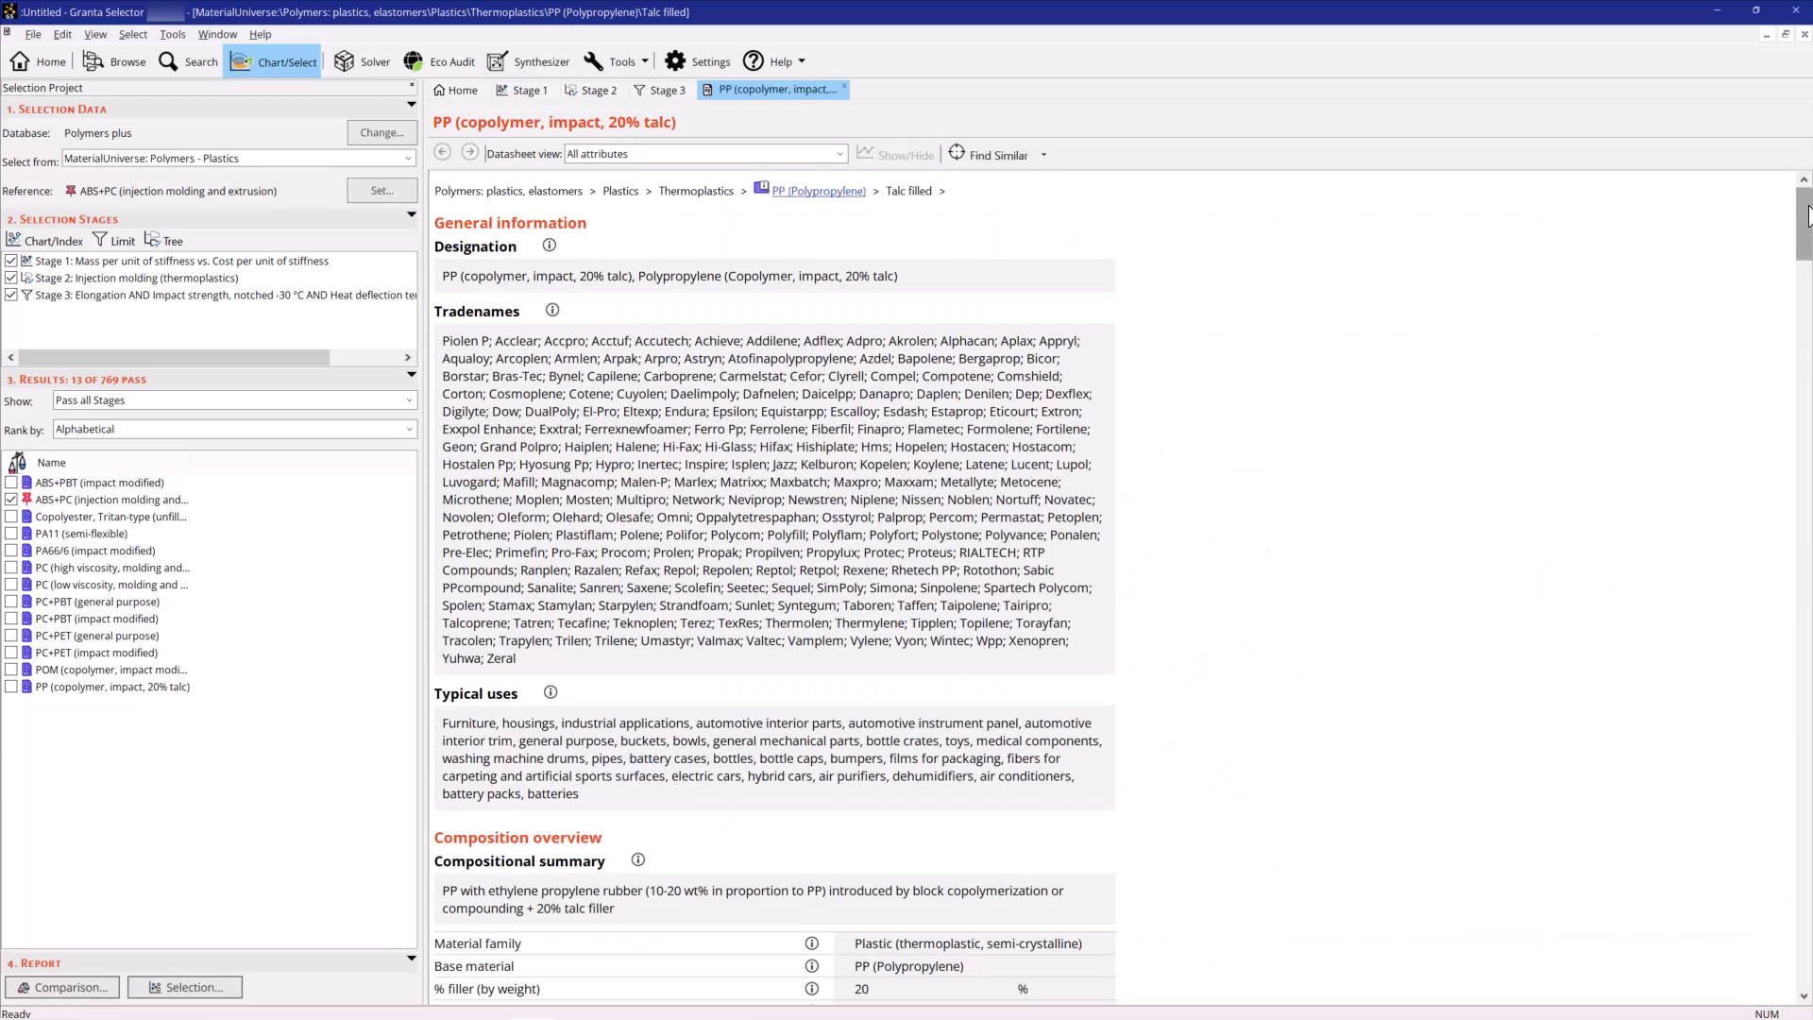
left_click_drag(1807, 220, 1806, 963)
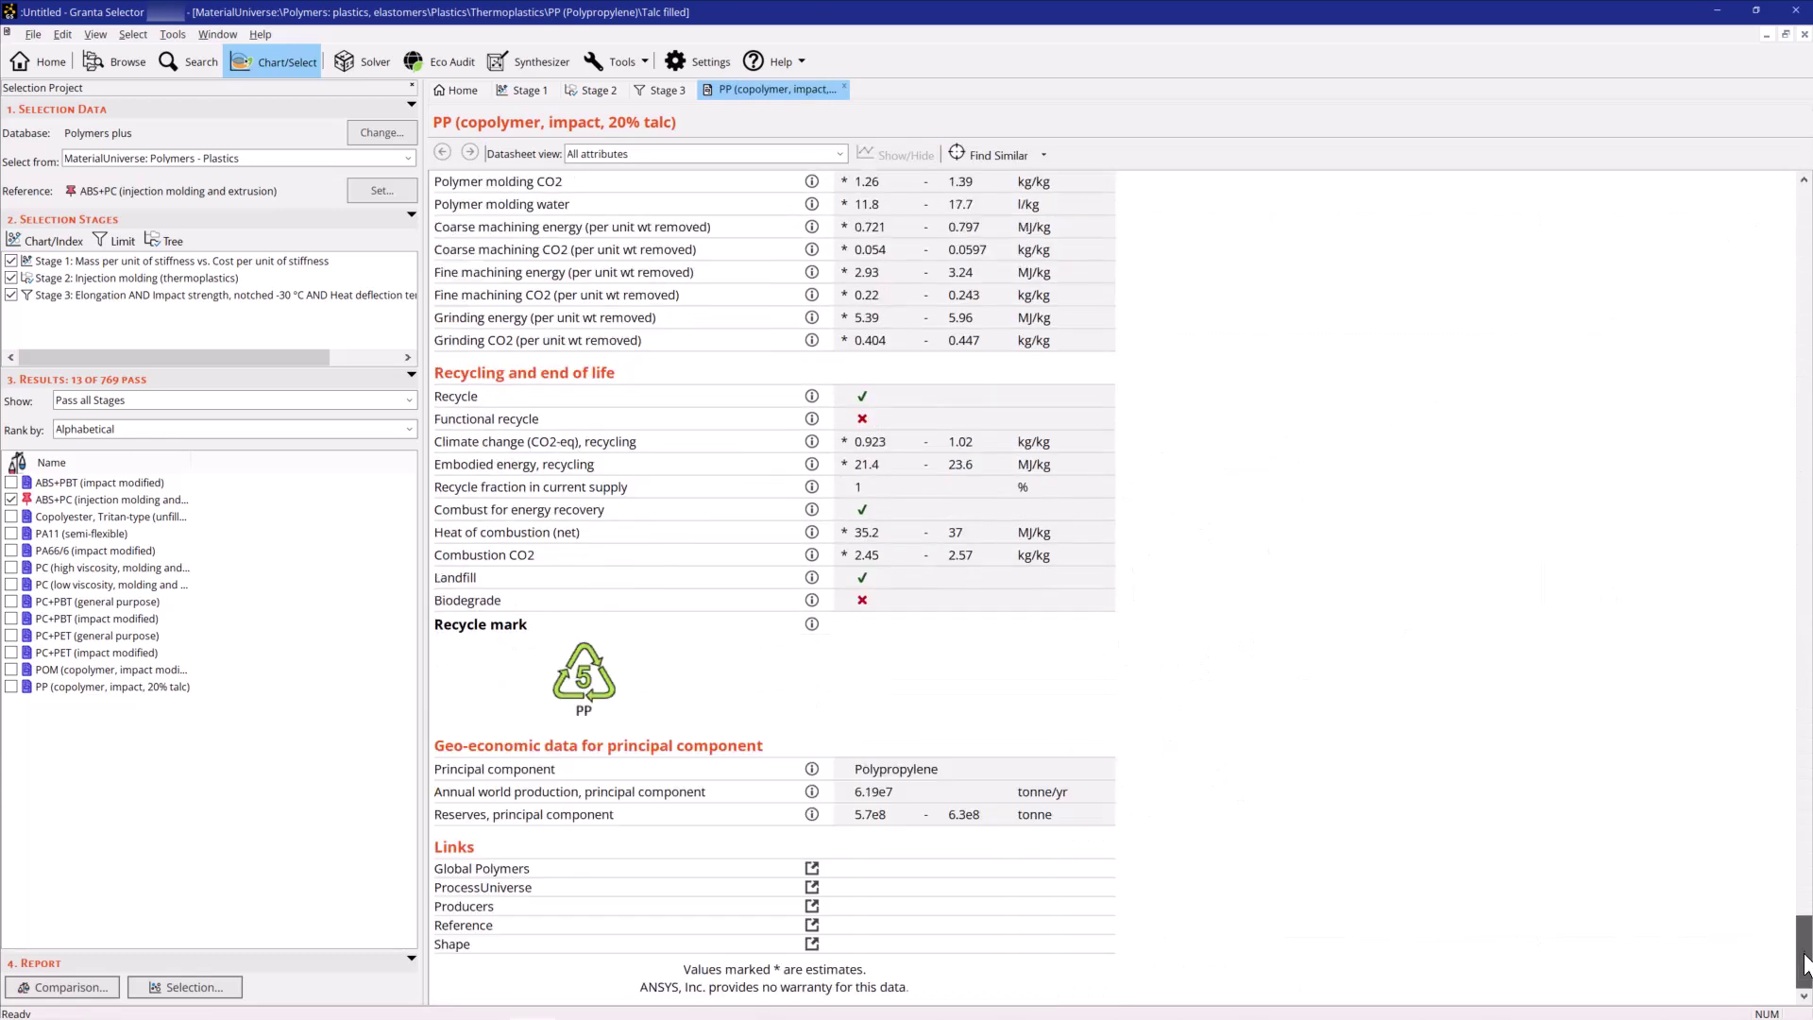
left_click(812, 869)
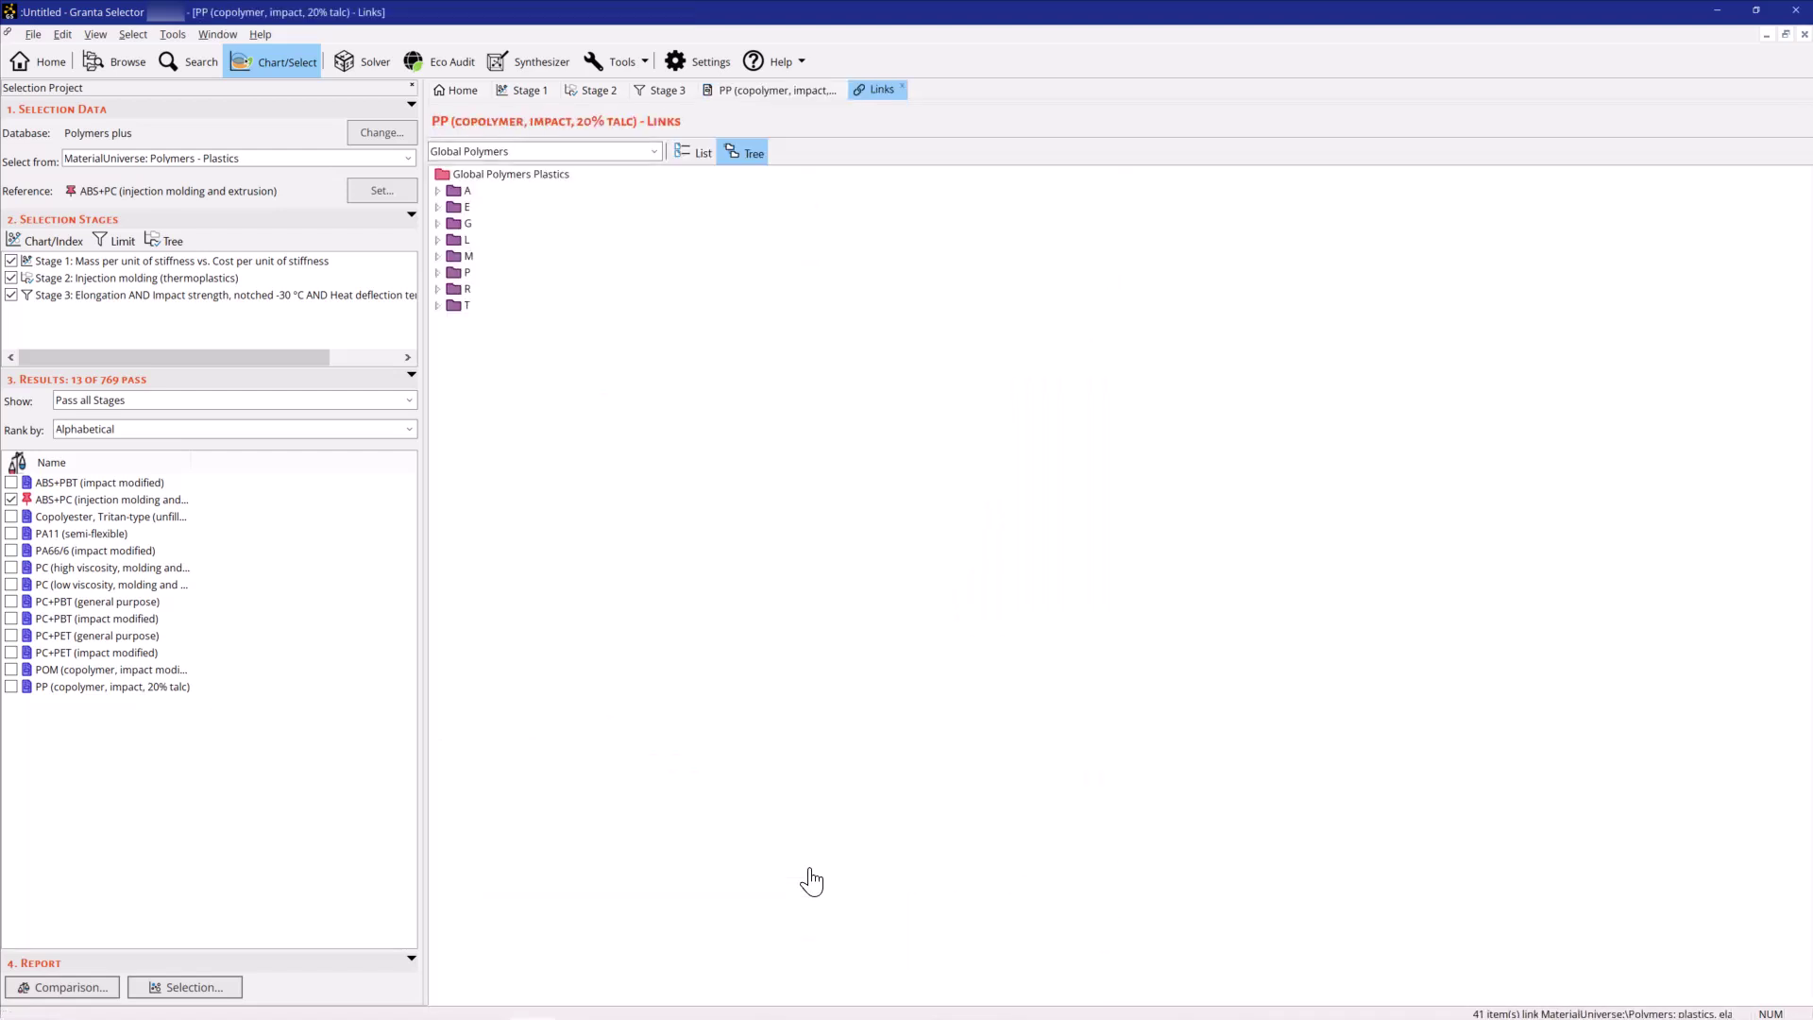